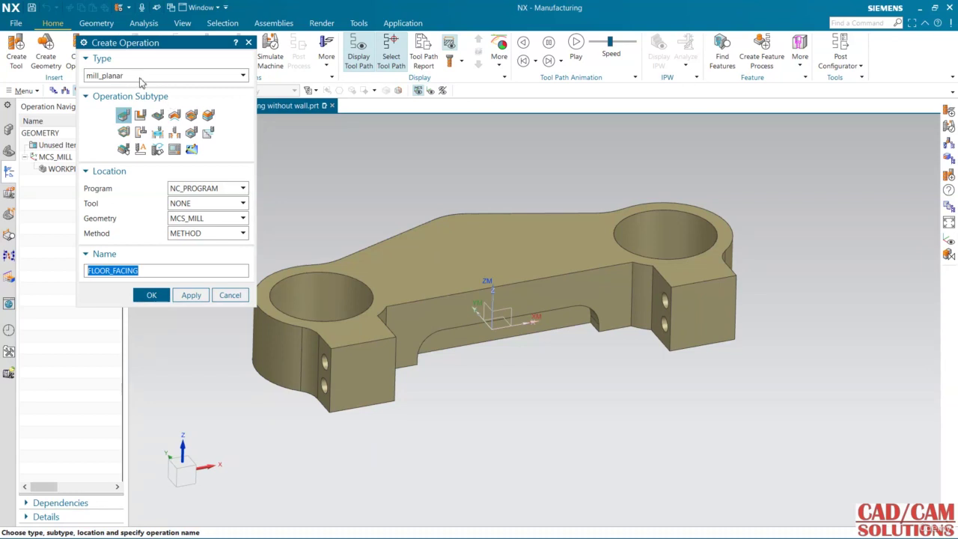
- Review the mill_planar operation type and the available program, tool and geometry locations for a new operation, without creating one
{"action": "left_click_drag", "start_coordinate": [147, 48], "coordinate": [161, 72]}
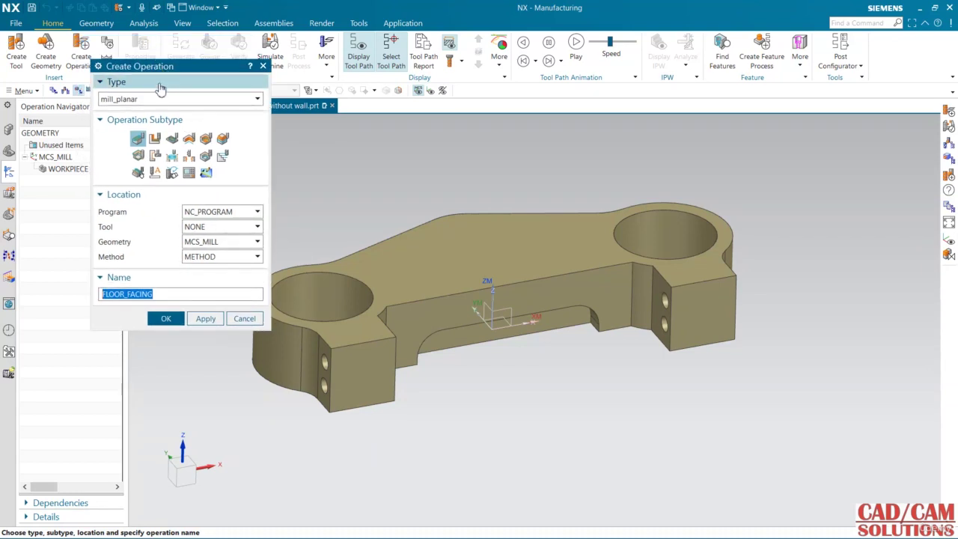
{"action": "left_click", "coordinate": [263, 66]}
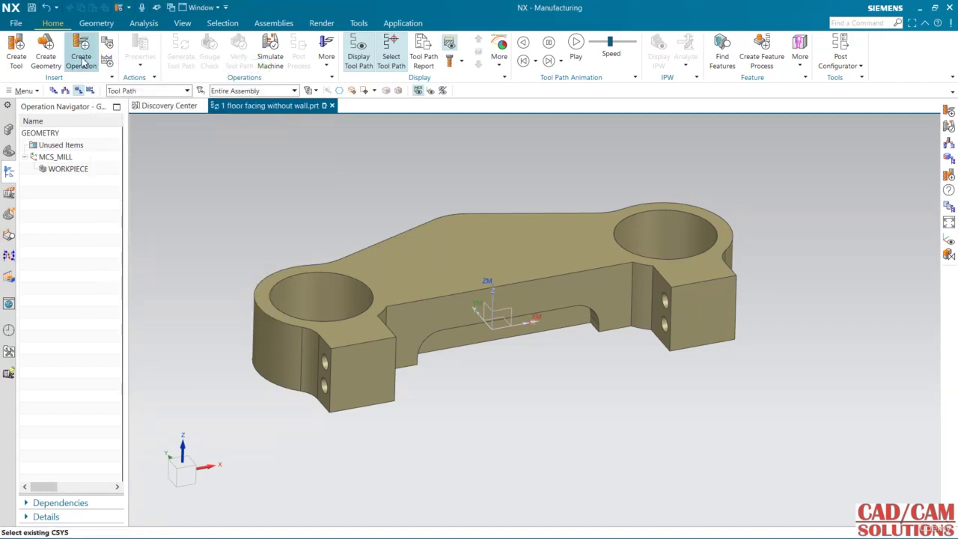
{"action": "left_click", "coordinate": [82, 59]}
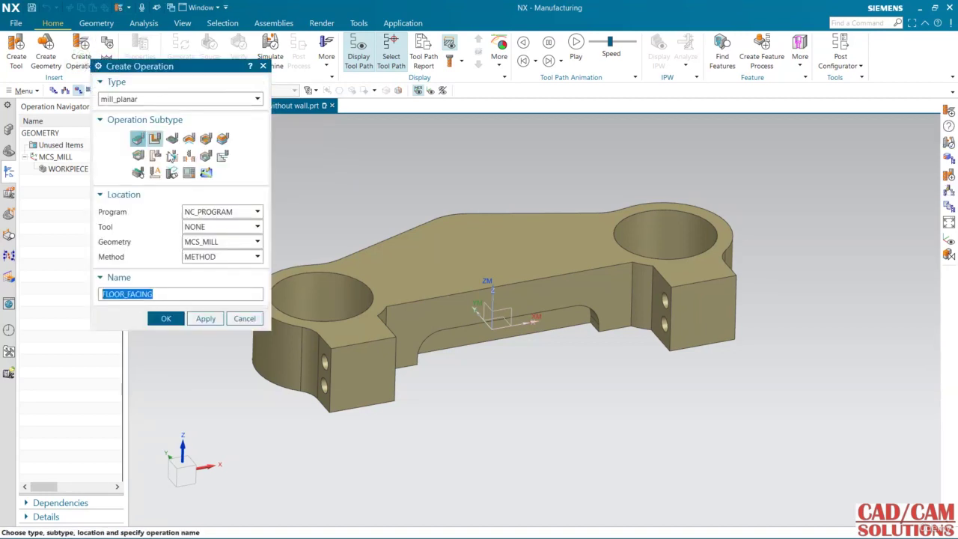
{"action": "left_click_drag", "start_coordinate": [161, 71], "coordinate": [185, 89]}
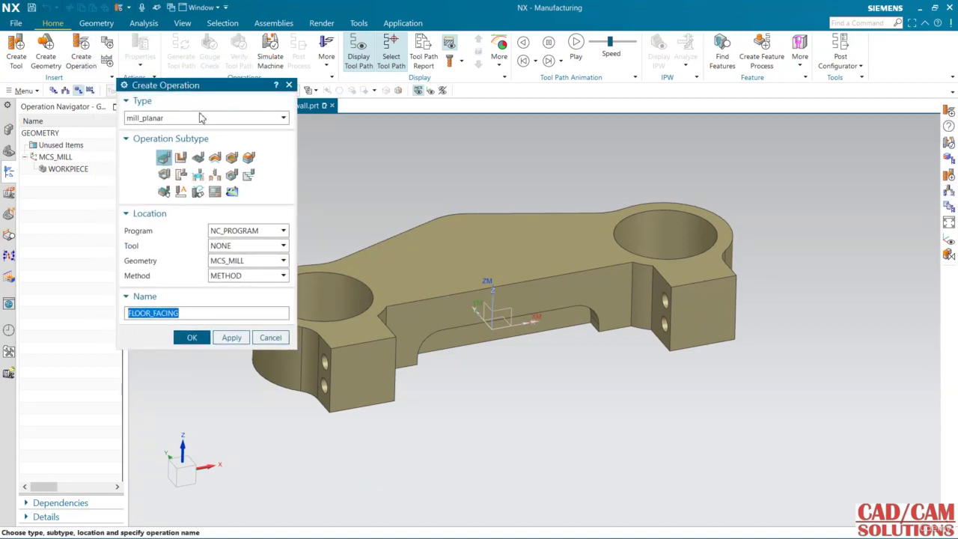
{"action": "left_click", "coordinate": [182, 120]}
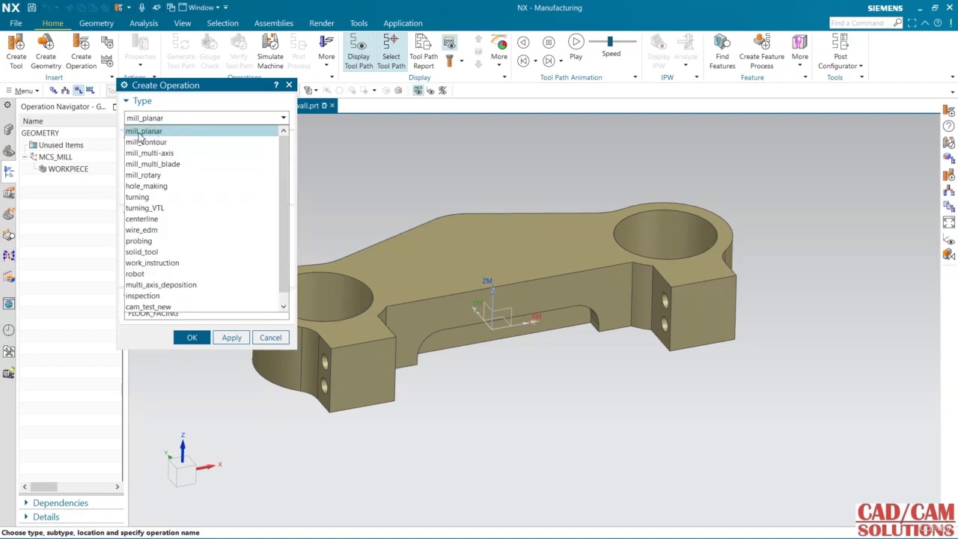
{"action": "left_click", "coordinate": [173, 132]}
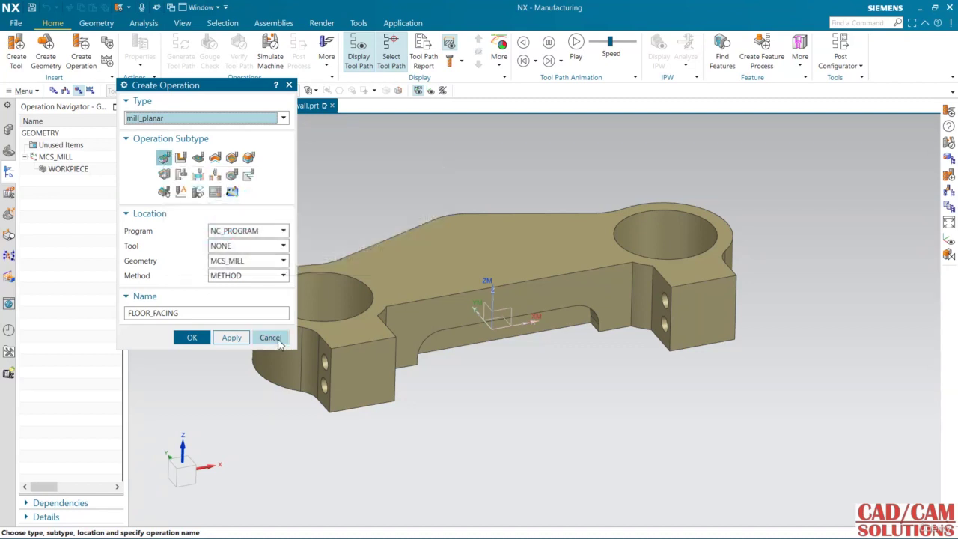
{"action": "left_click", "coordinate": [238, 232]}
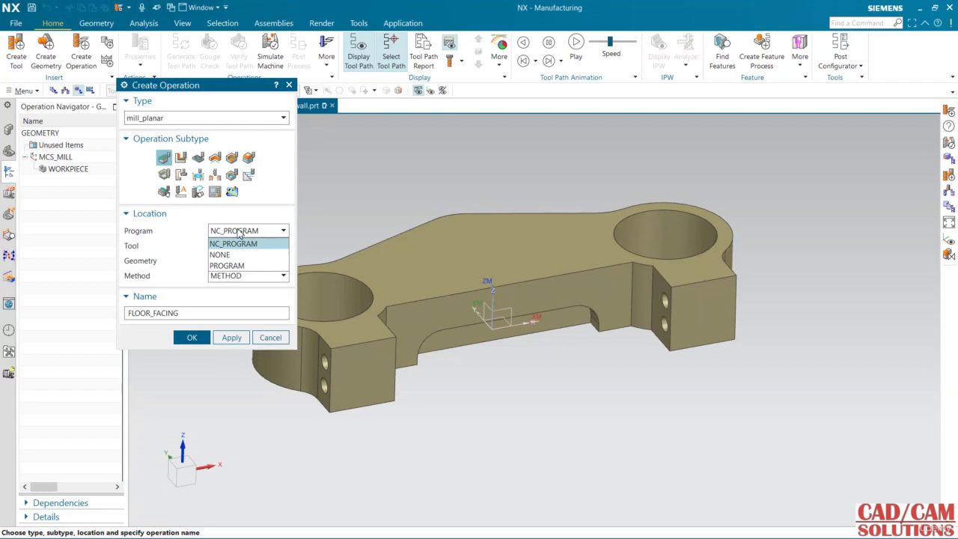
{"action": "left_click", "coordinate": [238, 233]}
{"action": "left_click", "coordinate": [228, 246]}
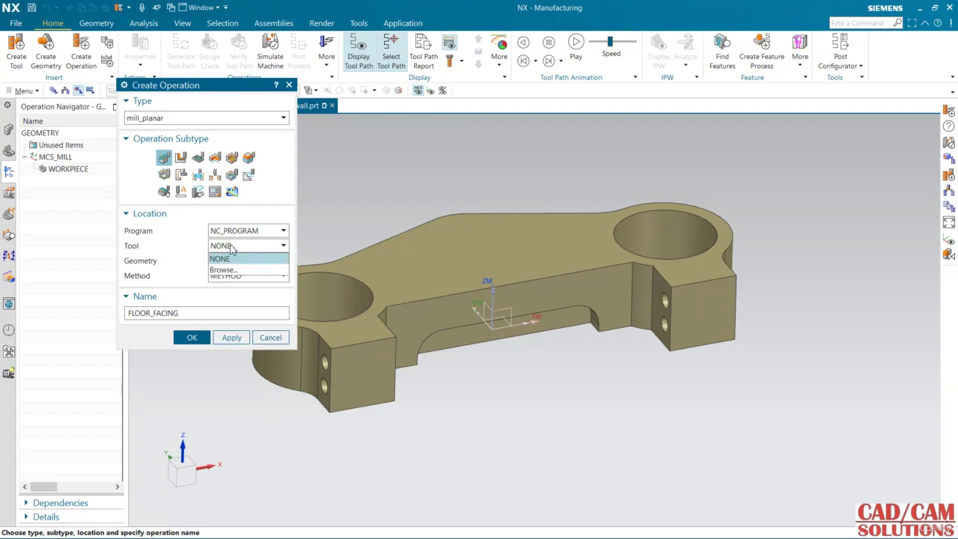
{"action": "left_click", "coordinate": [221, 252]}
{"action": "left_click", "coordinate": [243, 262]}
{"action": "left_click", "coordinate": [242, 262]}
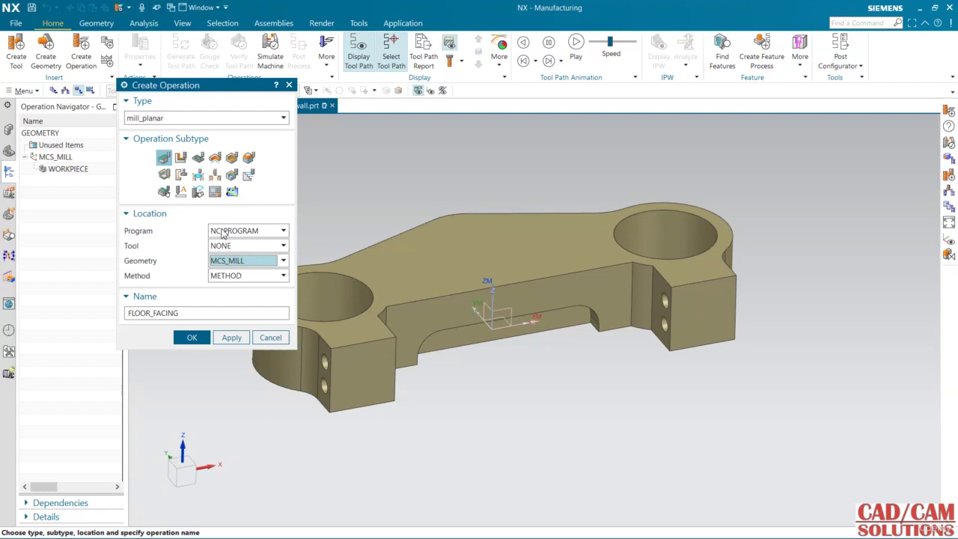
{"action": "left_click", "coordinate": [270, 338]}
- Open the MCS_MILL machine coordinate system for editing
{"action": "middle_click_drag", "start_coordinate": [509, 301], "coordinate": [499, 295]}
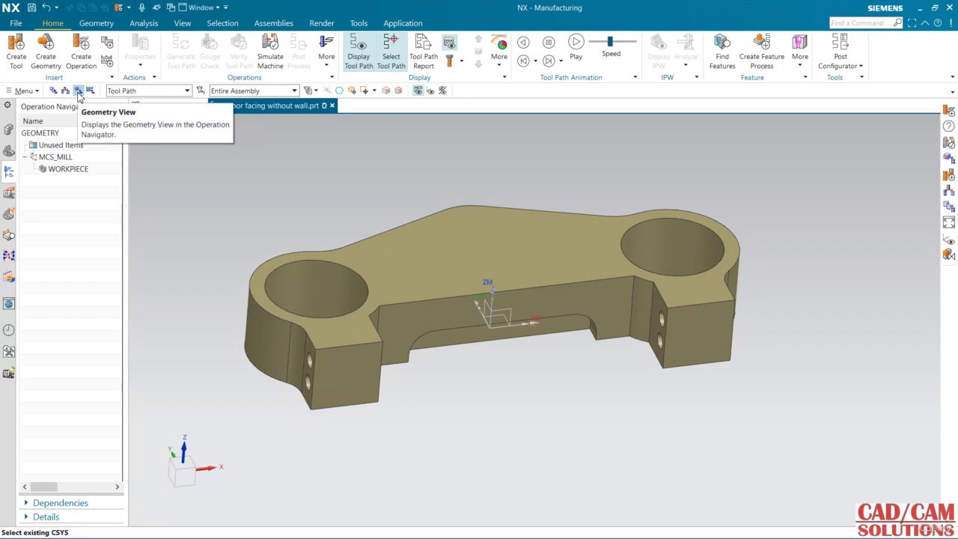
{"action": "left_click", "coordinate": [55, 157]}
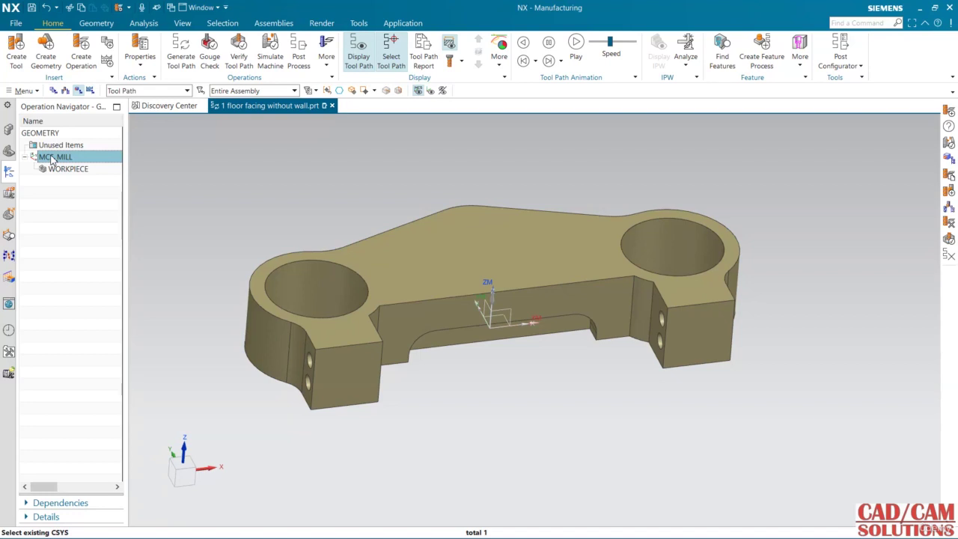
{"action": "double_click", "coordinate": [52, 158]}
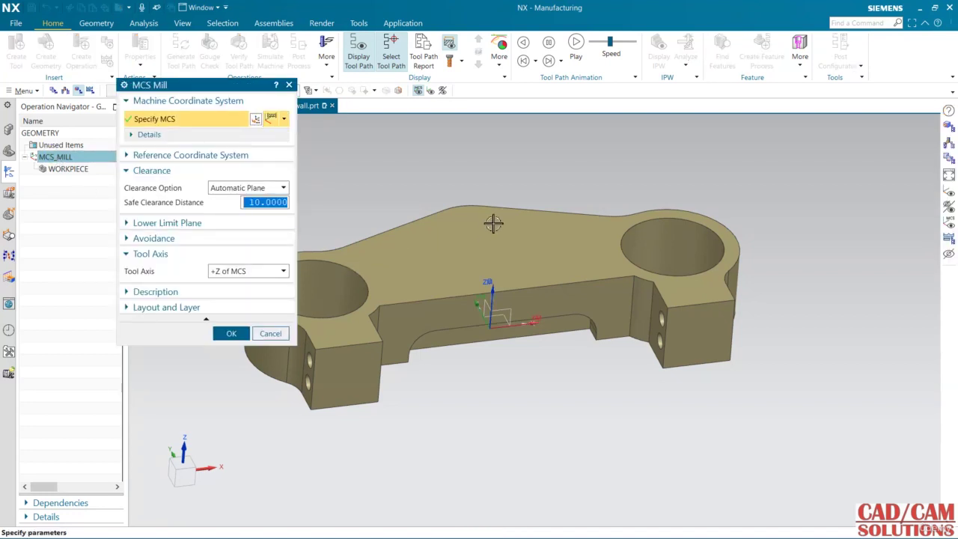
{"action": "mouse_move", "coordinate": [500, 195]}
{"action": "middle_mouse_down"}
{"action": "mouse_move", "coordinate": [494, 164]}
{"action": "mouse_move", "coordinate": [515, 190]}
{"action": "middle_mouse_up"}
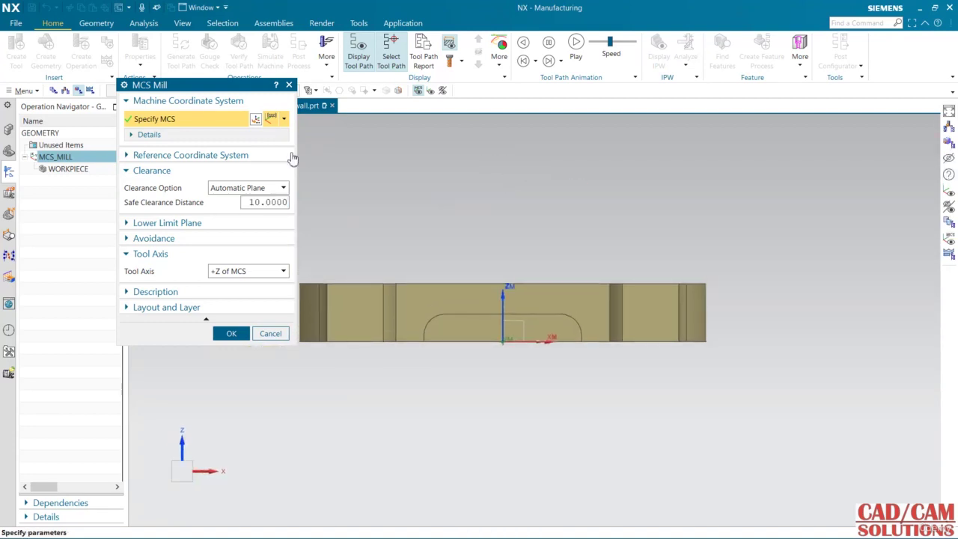
- Try to define the machine coordinate system with the Inferred method from the midpoint of the part's upper front edge
{"action": "left_click", "coordinate": [285, 122]}
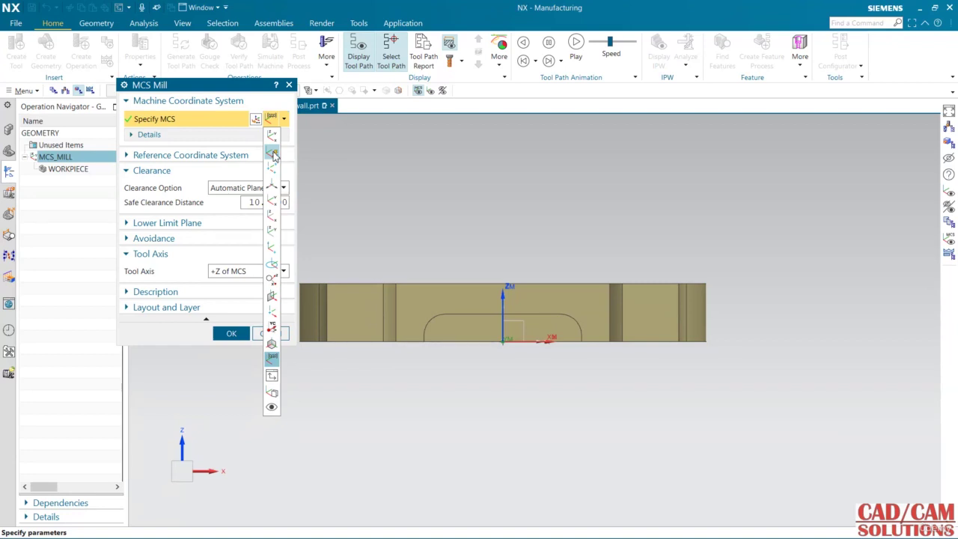
{"action": "left_click", "coordinate": [273, 154]}
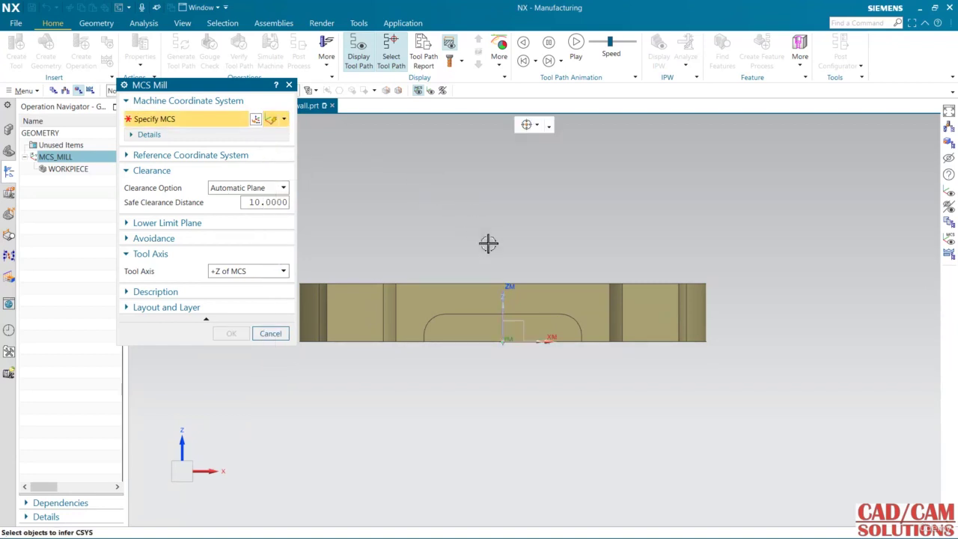
{"action": "left_click", "coordinate": [503, 285]}
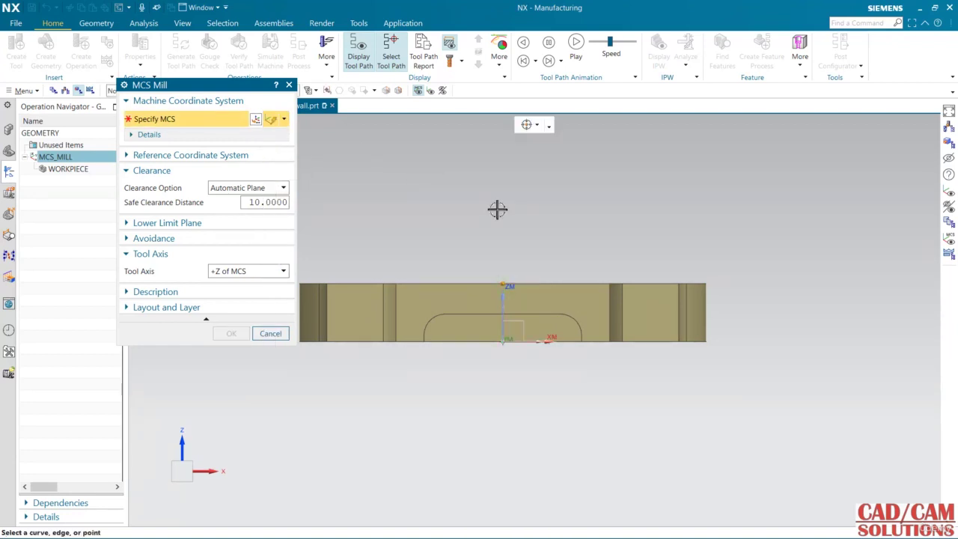
{"action": "middle_click_drag", "start_coordinate": [466, 209], "coordinate": [479, 220]}
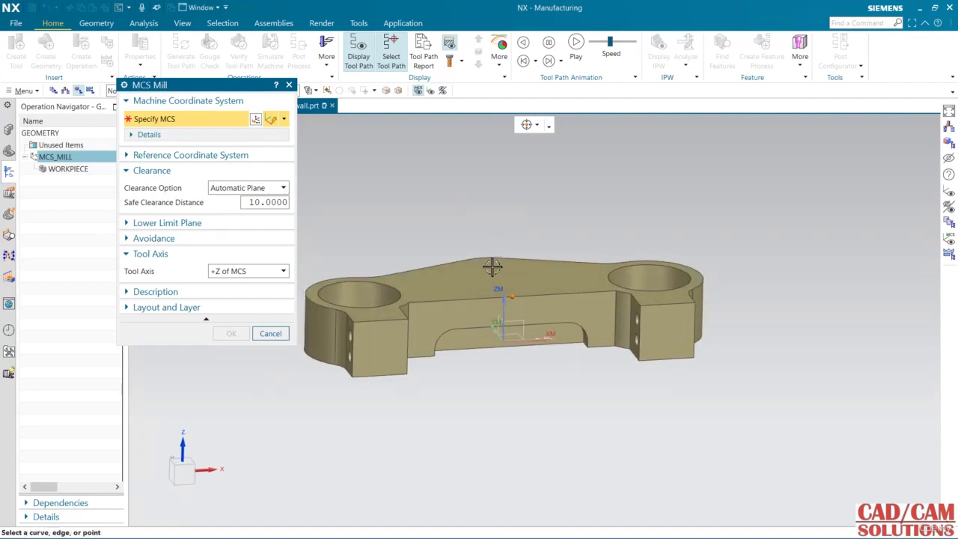
- Place the machine coordinate system dynamically at the midpoint of the top face's front edge, at X 0, Y -20, Z 35
{"action": "left_click", "coordinate": [284, 119]}
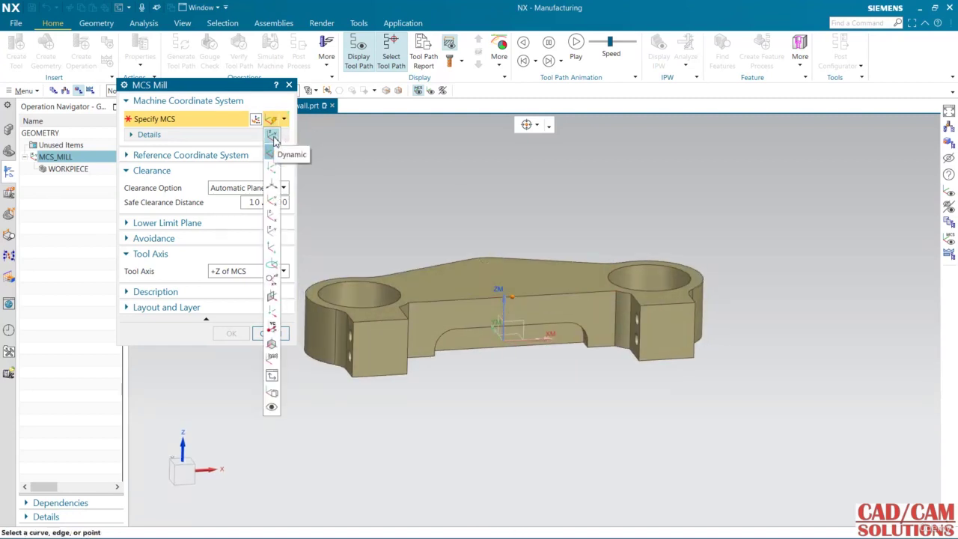
{"action": "left_click", "coordinate": [272, 151]}
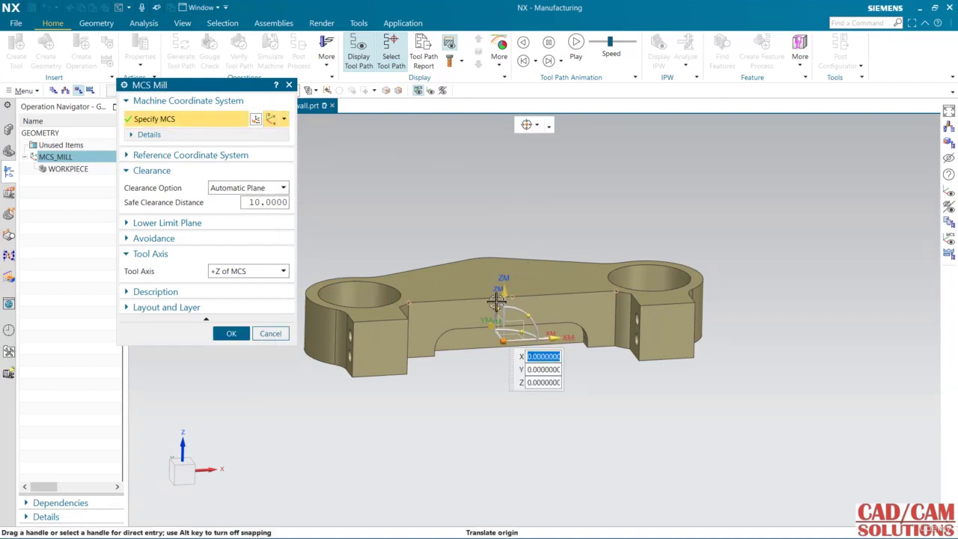
{"action": "left_click", "coordinate": [523, 283]}
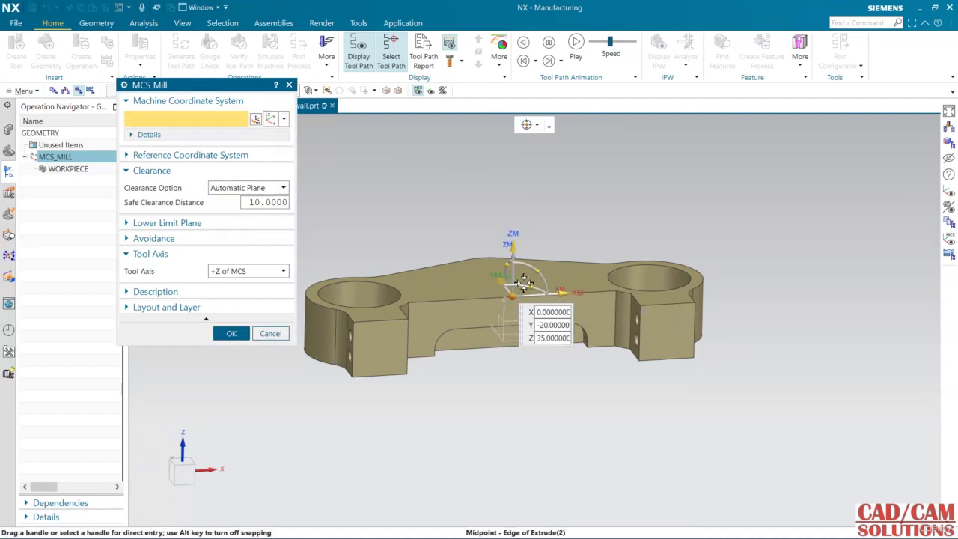
{"action": "middle_click_drag", "start_coordinate": [586, 225], "coordinate": [557, 280]}
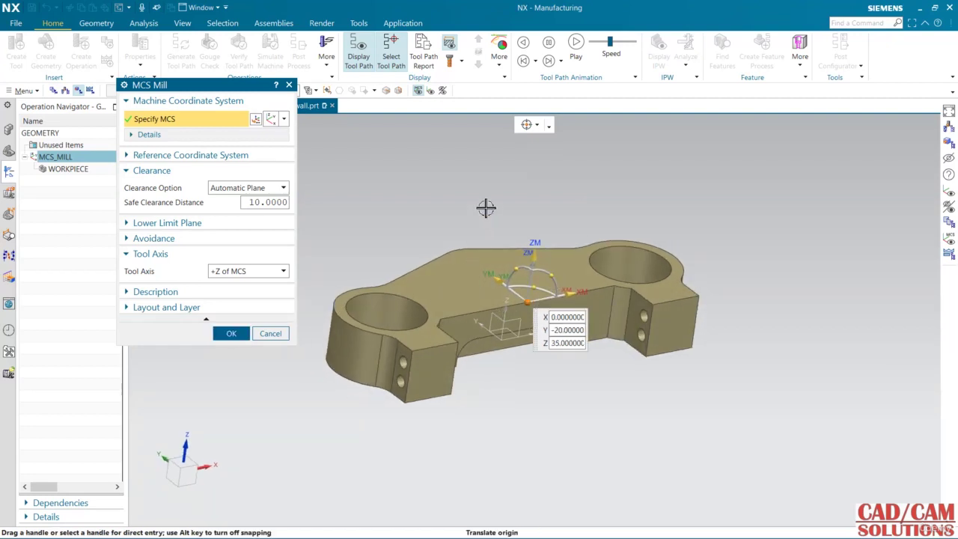
{"action": "mouse_move", "coordinate": [486, 208]}
{"action": "middle_mouse_down"}
{"action": "mouse_move", "coordinate": [481, 189]}
{"action": "mouse_move", "coordinate": [475, 214]}
{"action": "middle_mouse_up"}
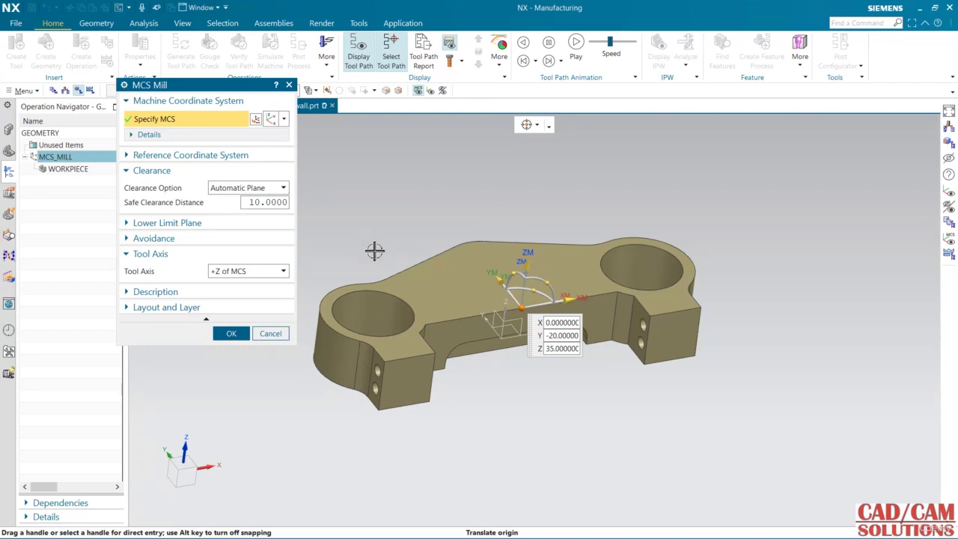
{"action": "mouse_move", "coordinate": [558, 222]}
{"action": "middle_mouse_down"}
{"action": "mouse_move", "coordinate": [543, 190]}
{"action": "mouse_move", "coordinate": [550, 214]}
{"action": "middle_mouse_up"}
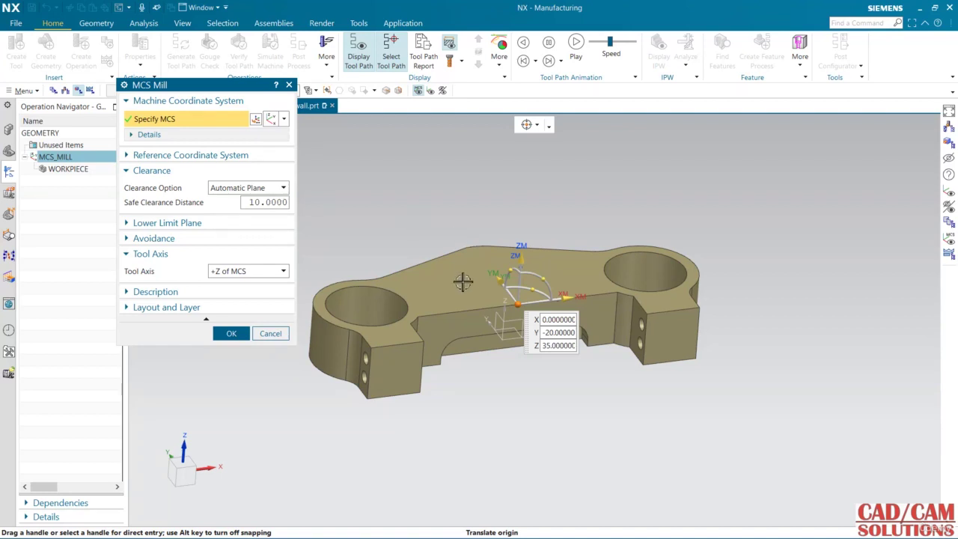
{"action": "left_click", "coordinate": [231, 334]}
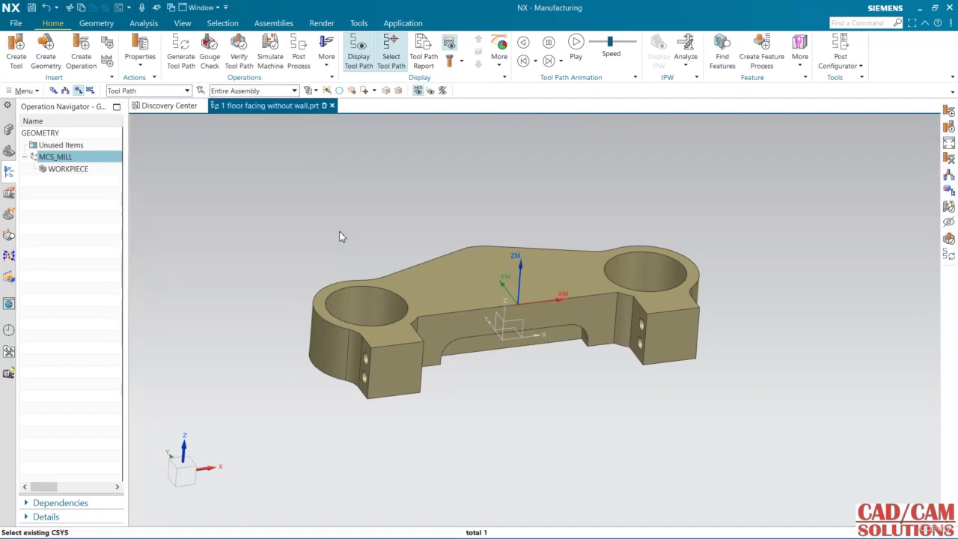
- Specify the solid body as the part geometry of WORKPIECE and display the part geometry
{"action": "middle_click_drag", "start_coordinate": [337, 235], "coordinate": [470, 274]}
{"action": "scroll", "coordinate": [483, 277], "scroll_direction": "up", "scroll_amount": 3}
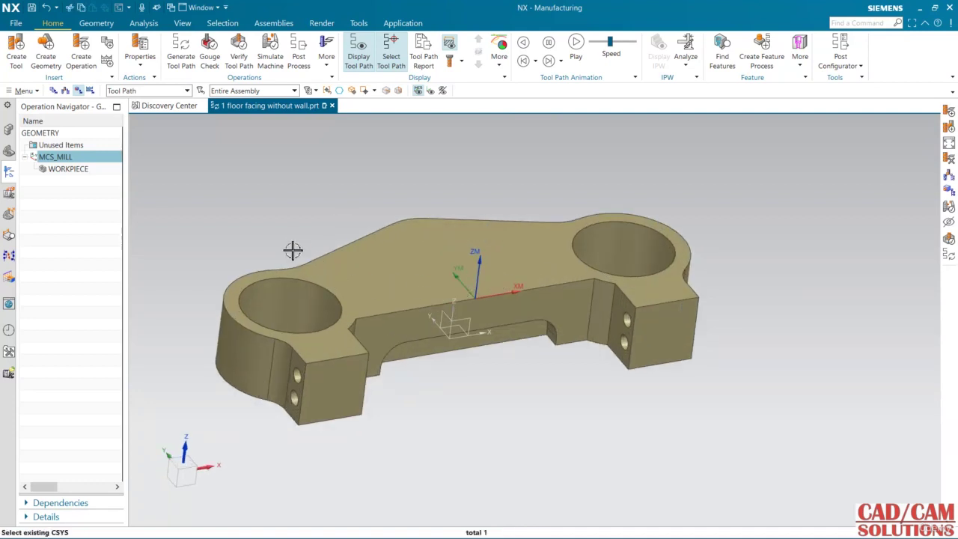
{"action": "scroll", "coordinate": [298, 244], "scroll_direction": "down", "scroll_amount": 3}
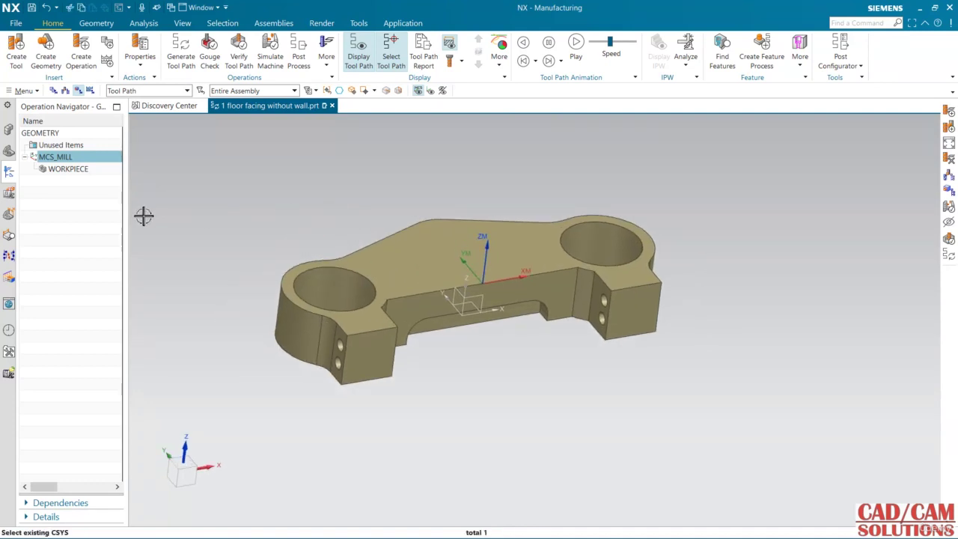
{"action": "double_click", "coordinate": [84, 171]}
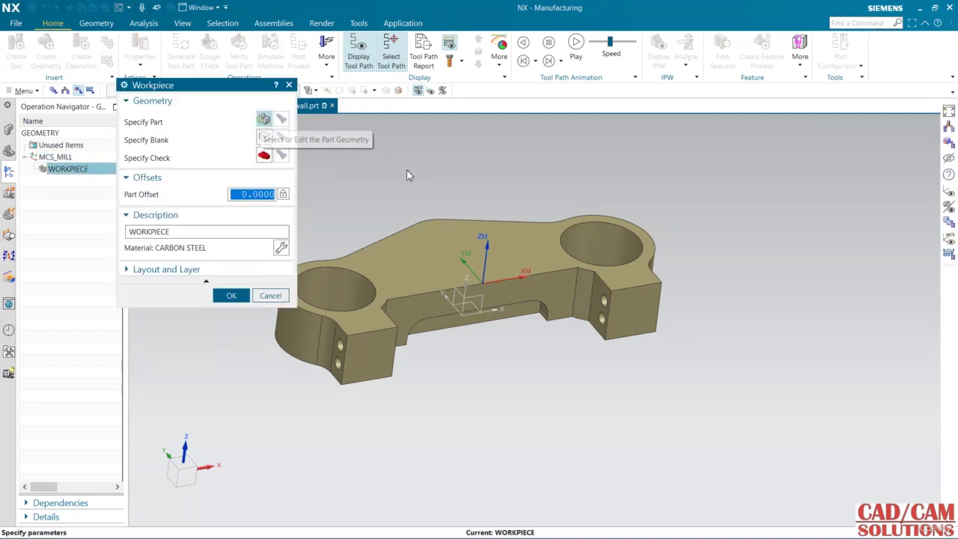
{"action": "left_click", "coordinate": [263, 120]}
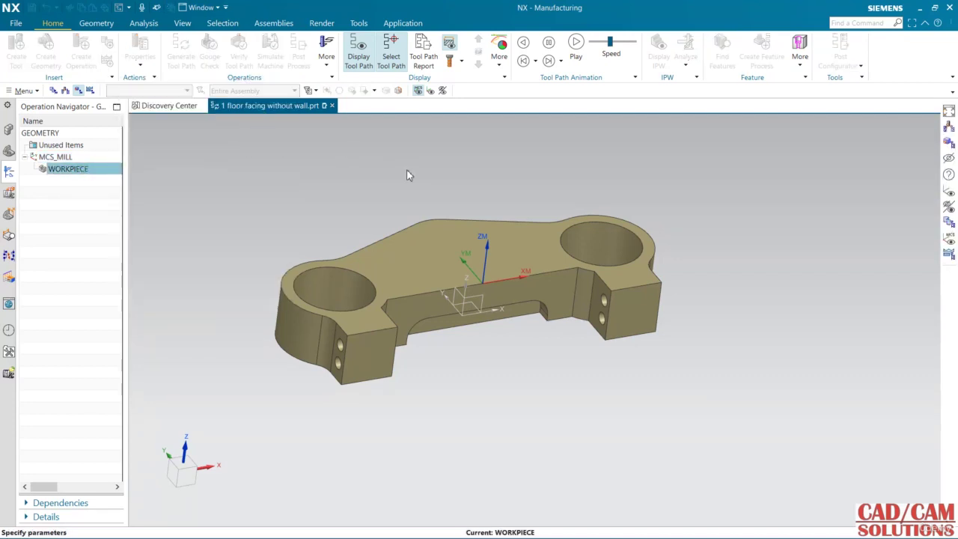
{"action": "left_click", "coordinate": [419, 259]}
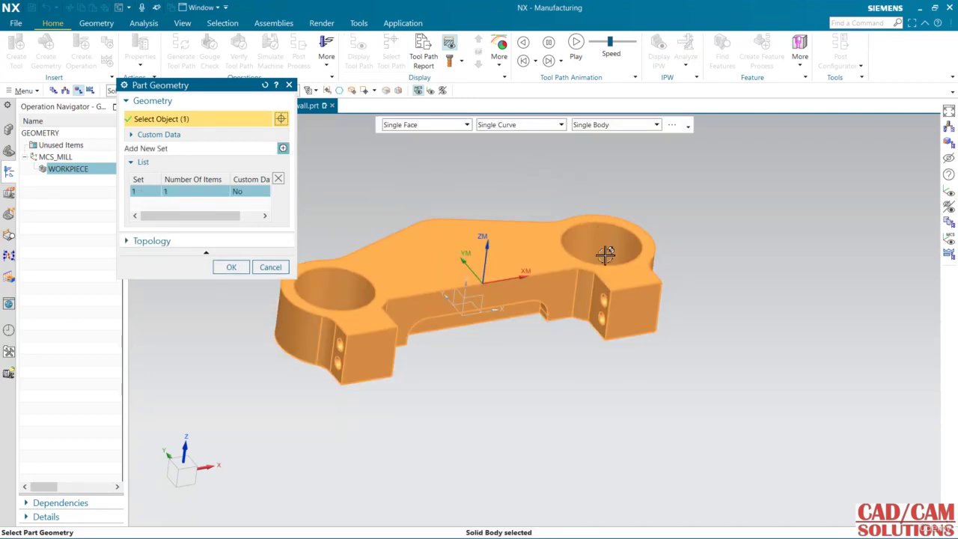
{"action": "left_click", "coordinate": [230, 268]}
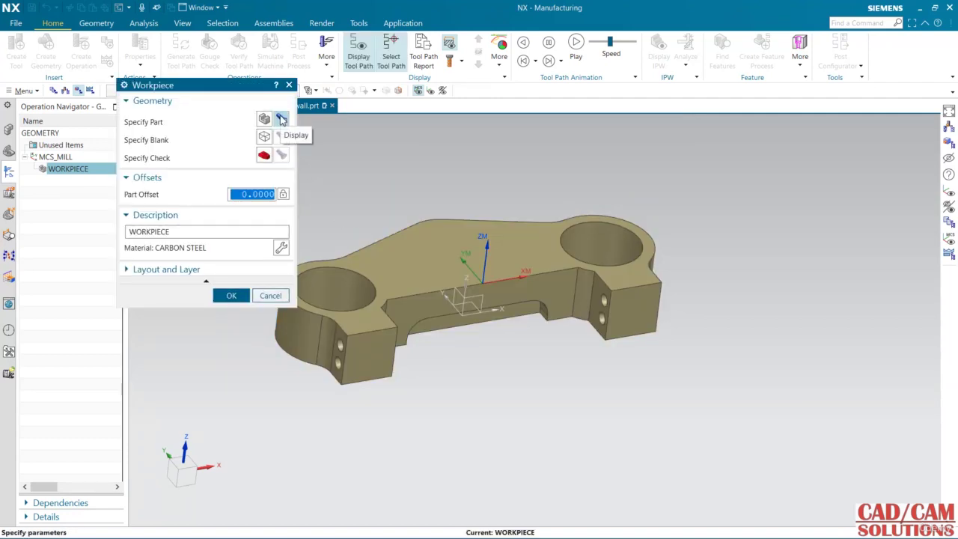
{"action": "left_click", "coordinate": [282, 120]}
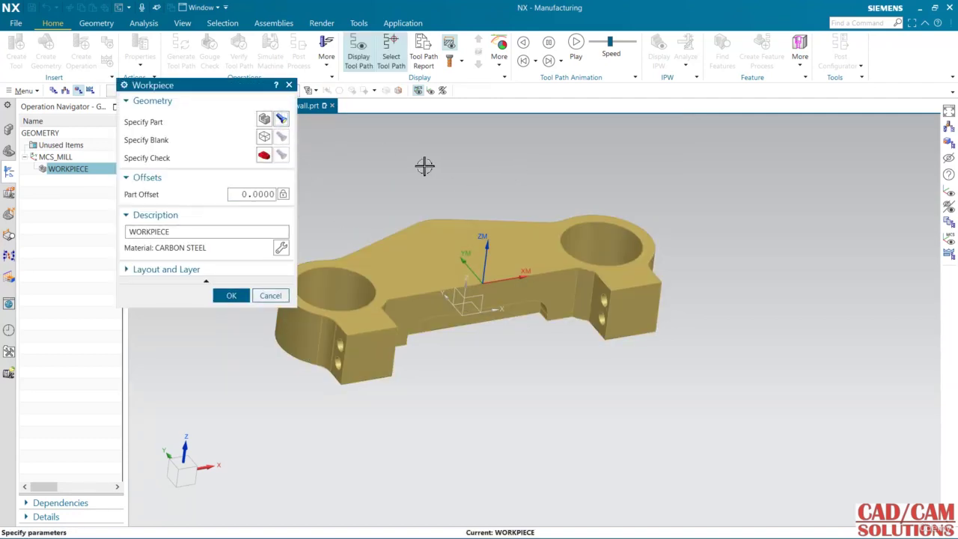
{"action": "middle_click_drag", "start_coordinate": [424, 165], "coordinate": [423, 171]}
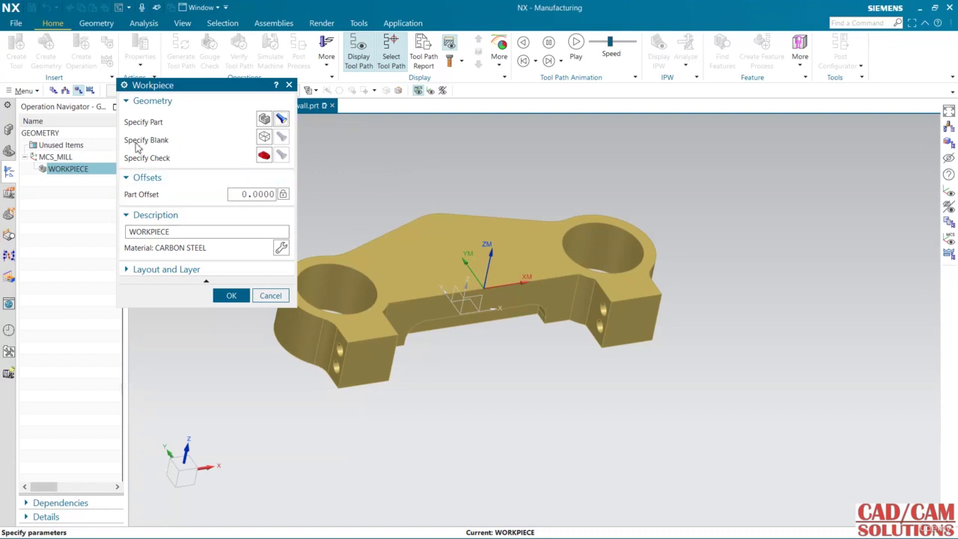
- Specify the blank geometry of WORKPIECE as a Bounding Block around the part
{"action": "left_click", "coordinate": [265, 137]}
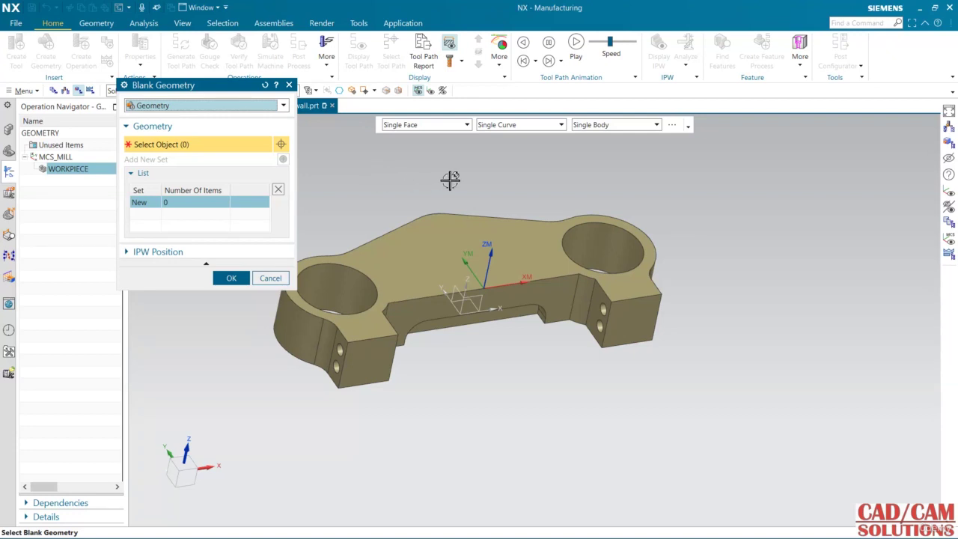
{"action": "middle_click_drag", "start_coordinate": [451, 179], "coordinate": [520, 212], "text": "shift"}
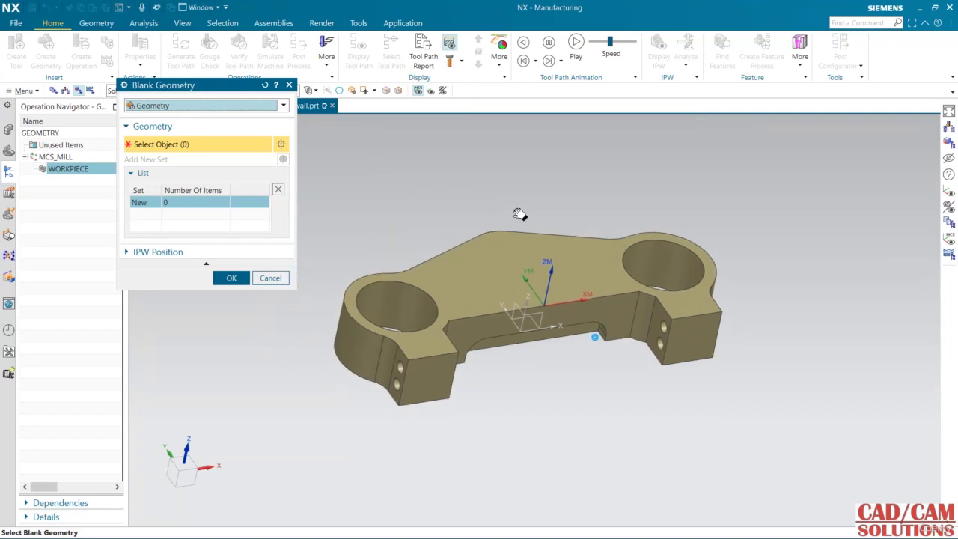
{"action": "left_click", "coordinate": [460, 275]}
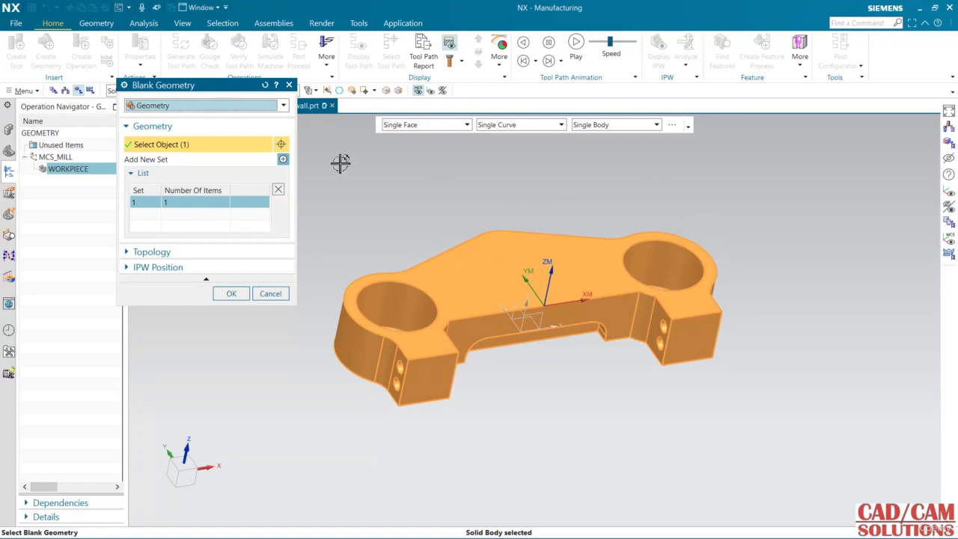
{"action": "left_click", "coordinate": [265, 106]}
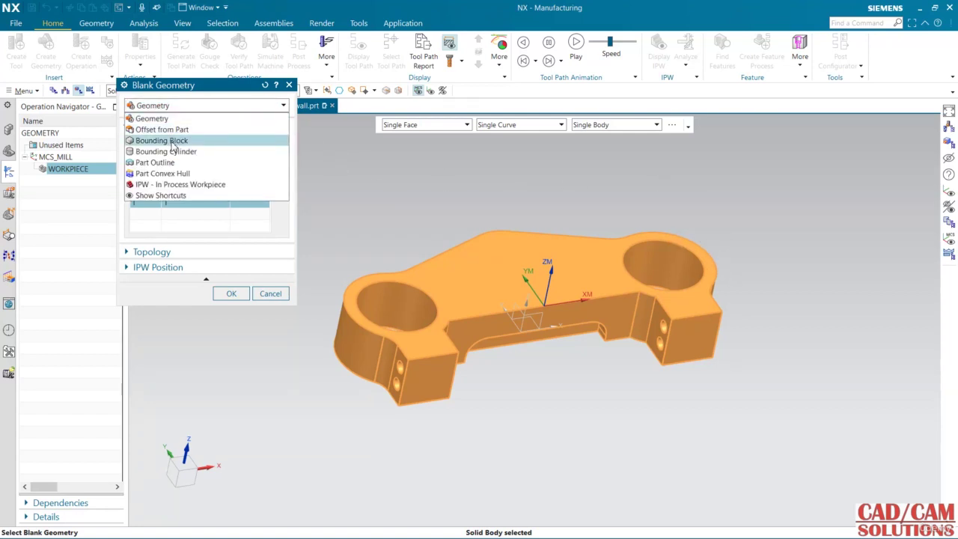
{"action": "left_click", "coordinate": [173, 141]}
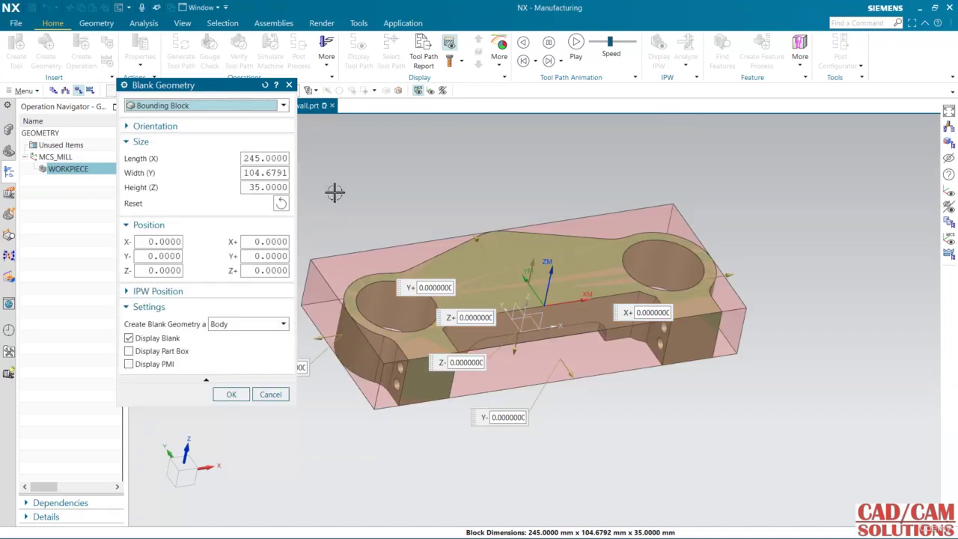
- Try to extend the bounding block about 6.17 mm upward along Z, and set Z- back to 0
{"action": "middle_click_drag", "start_coordinate": [573, 178], "coordinate": [467, 196]}
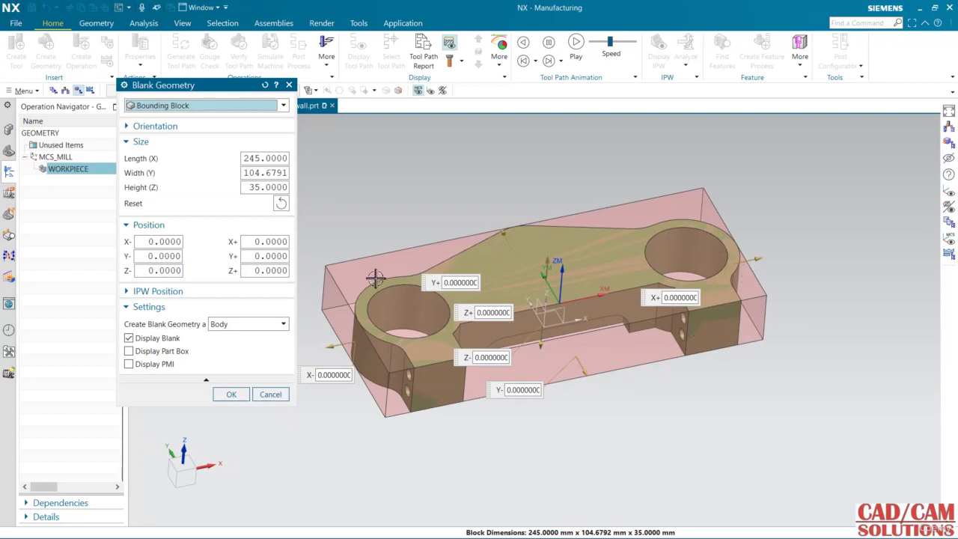
{"action": "mouse_move", "coordinate": [606, 174]}
{"action": "middle_mouse_down"}
{"action": "mouse_move", "coordinate": [604, 210]}
{"action": "mouse_move", "coordinate": [601, 172]}
{"action": "mouse_move", "coordinate": [577, 142]}
{"action": "mouse_move", "coordinate": [596, 164]}
{"action": "middle_mouse_up"}
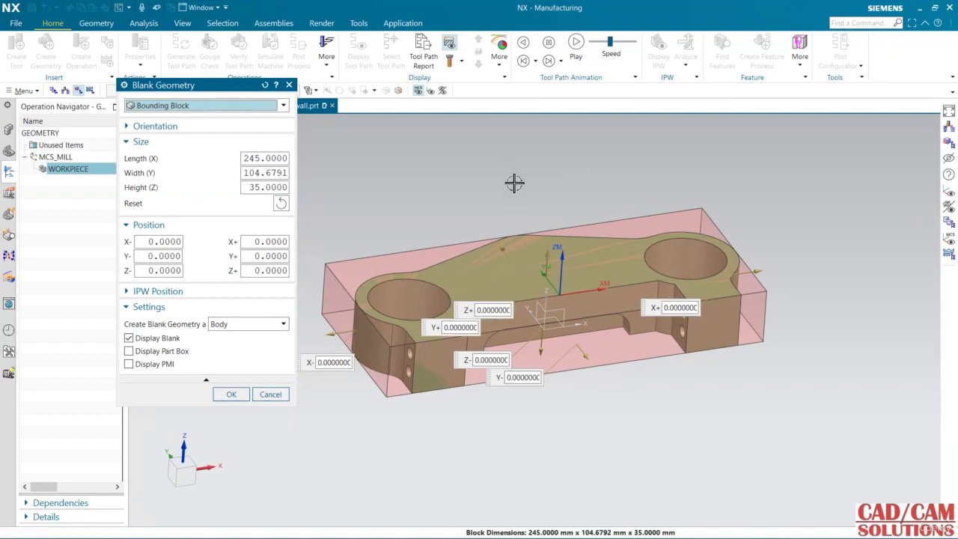
{"action": "mouse_move", "coordinate": [550, 190]}
{"action": "middle_mouse_down"}
{"action": "mouse_move", "coordinate": [541, 165]}
{"action": "mouse_move", "coordinate": [539, 190]}
{"action": "middle_mouse_up"}
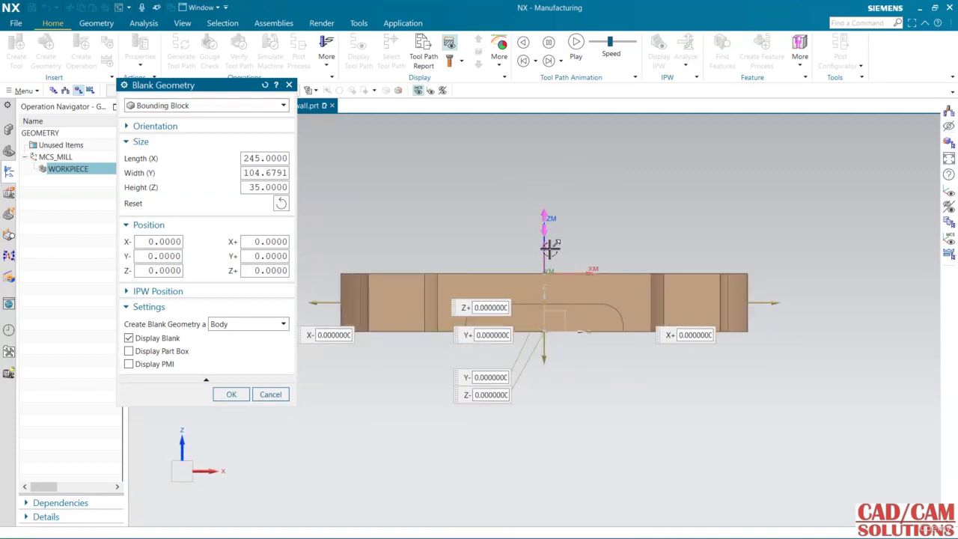
{"action": "left_click", "coordinate": [258, 272]}
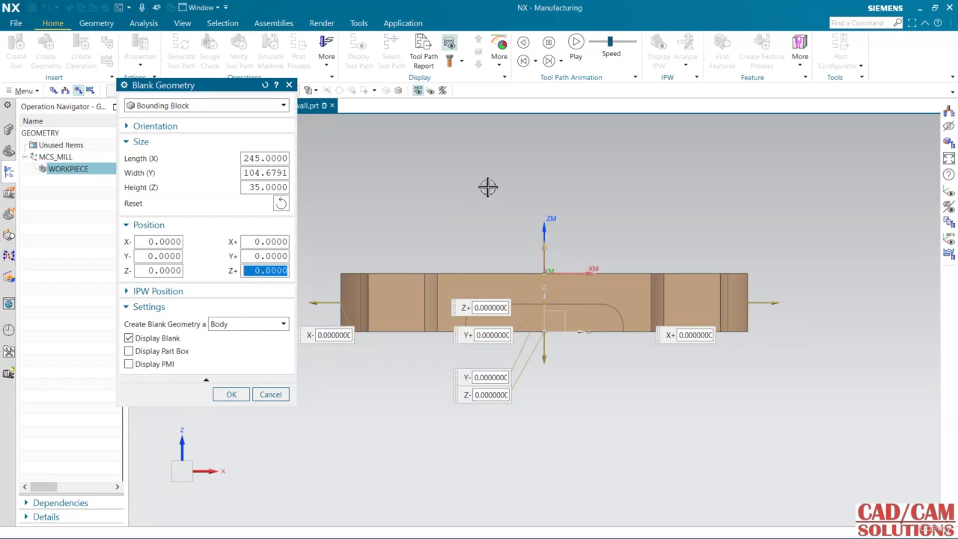
{"action": "left_click_drag", "start_coordinate": [544, 245], "coordinate": [577, 225]}
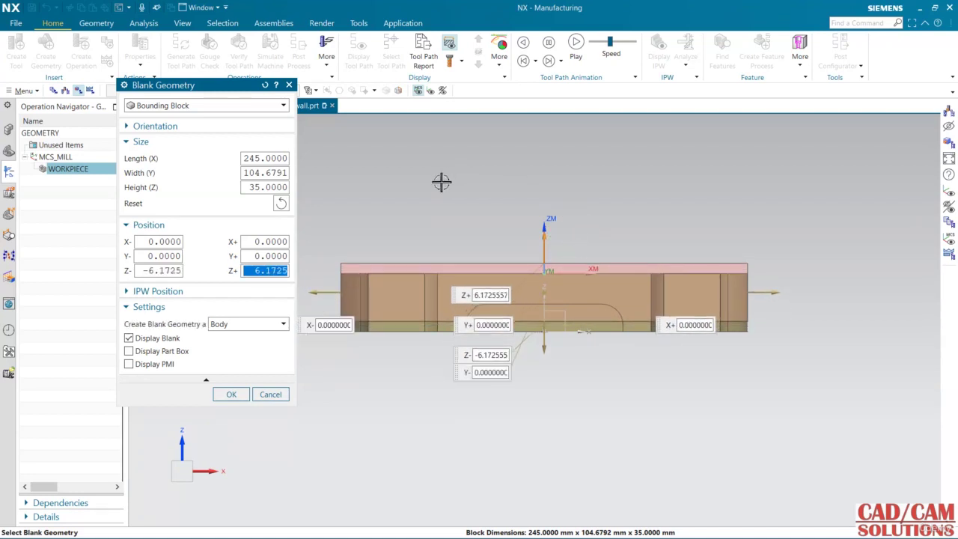
{"action": "left_click", "coordinate": [173, 274]}
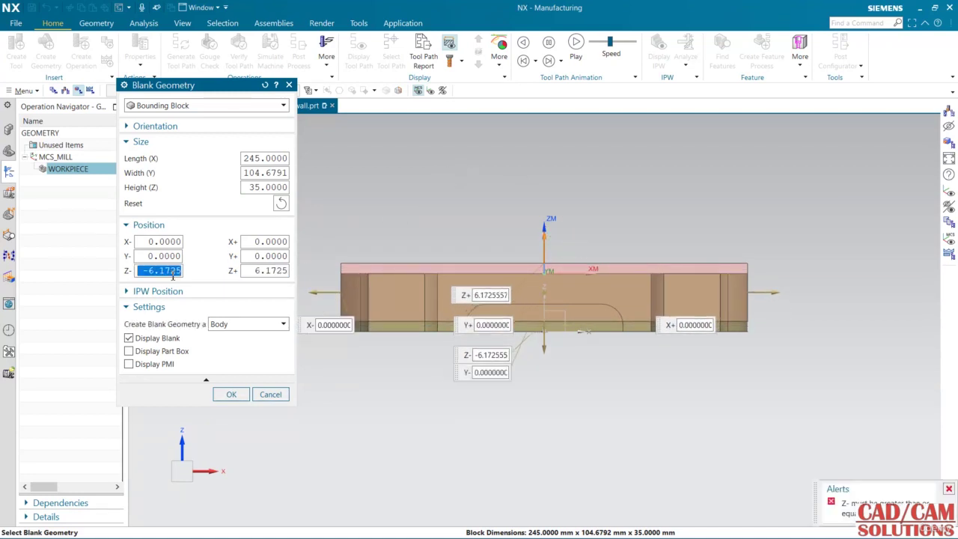
{"action": "type", "text": "0"}
{"action": "key", "text": "Return"}
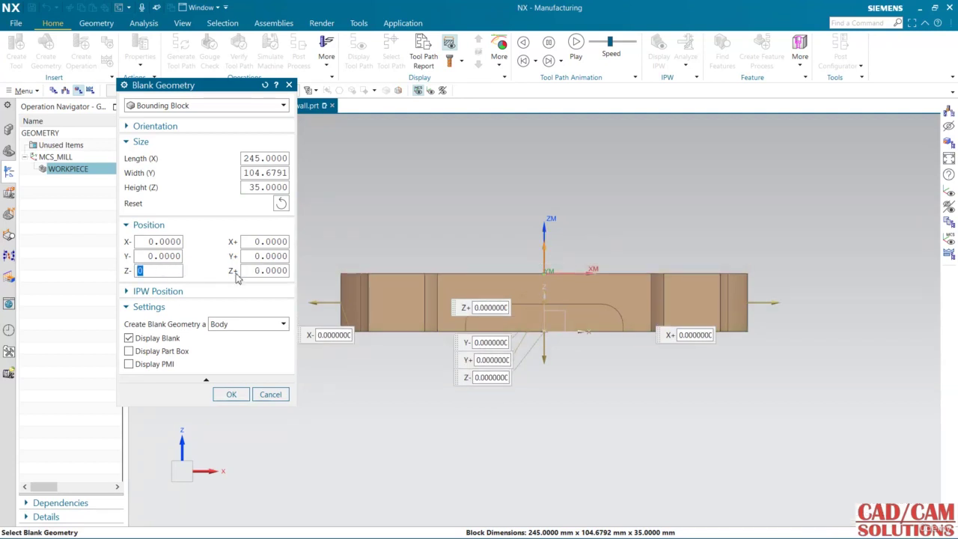
- Try a Z+ offset of 2 mm on the bounding block, and reset the block size
{"action": "left_click", "coordinate": [269, 270]}
{"action": "key", "text": "Return"}
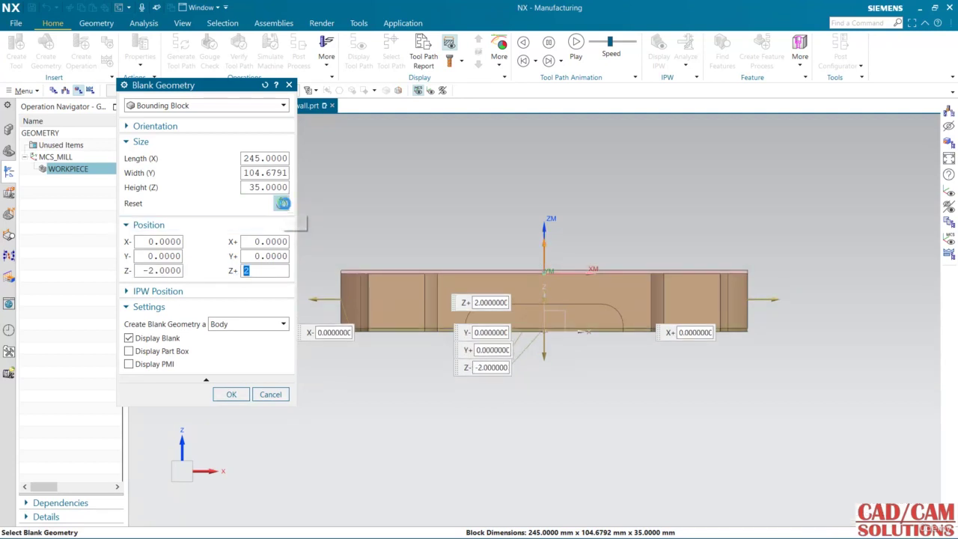
{"action": "left_click", "coordinate": [280, 203]}
- Set the bounding block's Height (Z) to 37 mm and its Z+ offset to 2 mm
{"action": "double_click", "coordinate": [274, 188]}
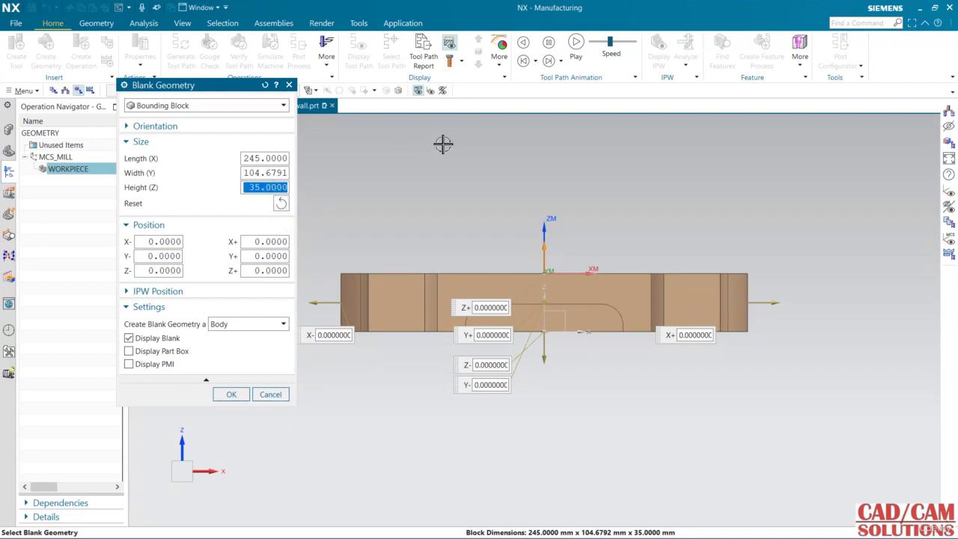
{"action": "type", "text": "3"}
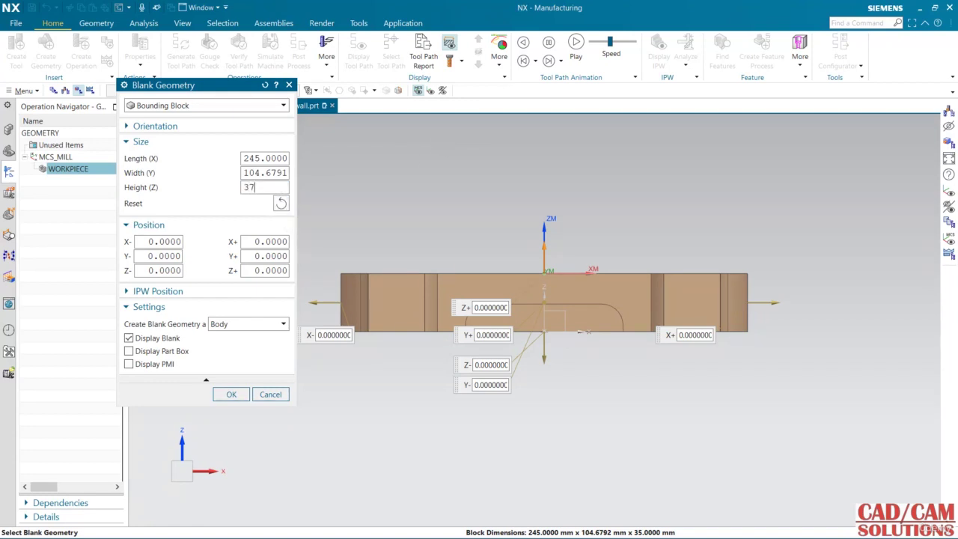
{"action": "type", "text": "7"}
{"action": "key", "text": "Return"}
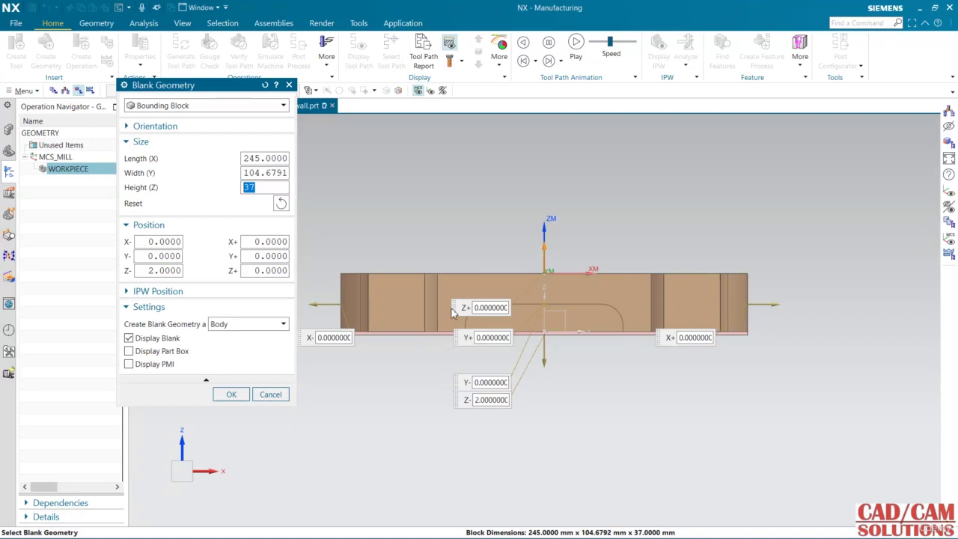
{"action": "left_click", "coordinate": [268, 270]}
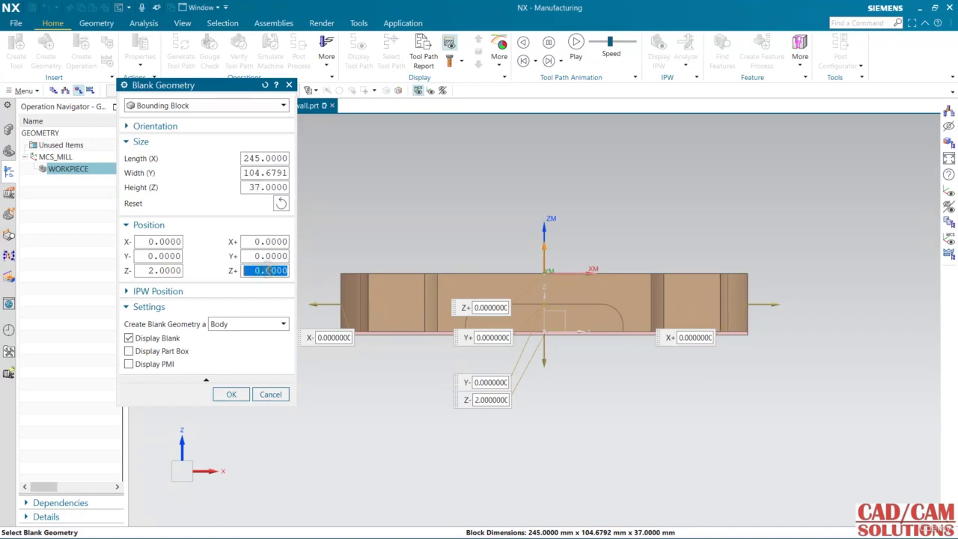
{"action": "type", "text": "2"}
{"action": "key", "text": "Return"}
{"action": "scroll", "coordinate": [330, 288], "scroll_direction": "up", "scroll_amount": 3}
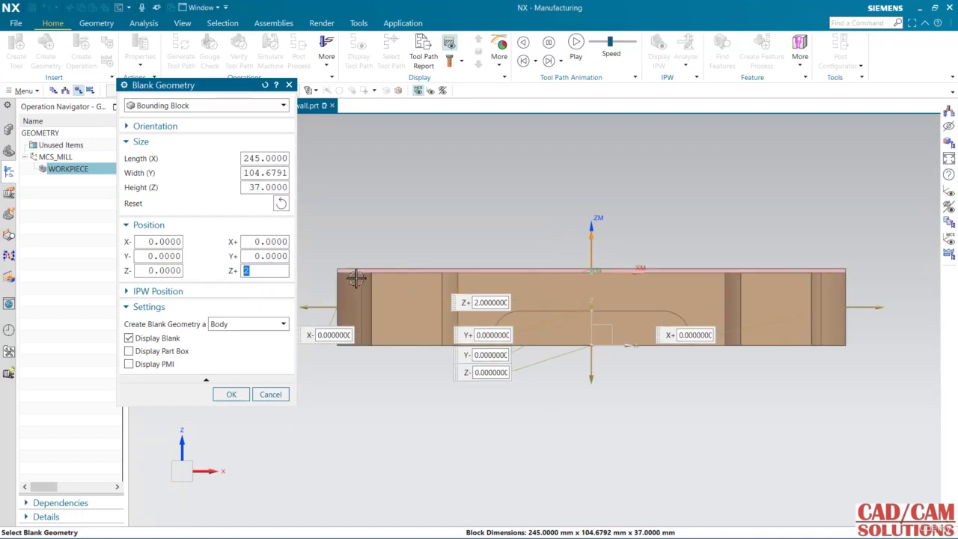
- Accept the bounding block with Display Blank on, display the blank geometry, and confirm the WORKPIECE settings
{"action": "middle_click_drag", "start_coordinate": [439, 216], "coordinate": [459, 211]}
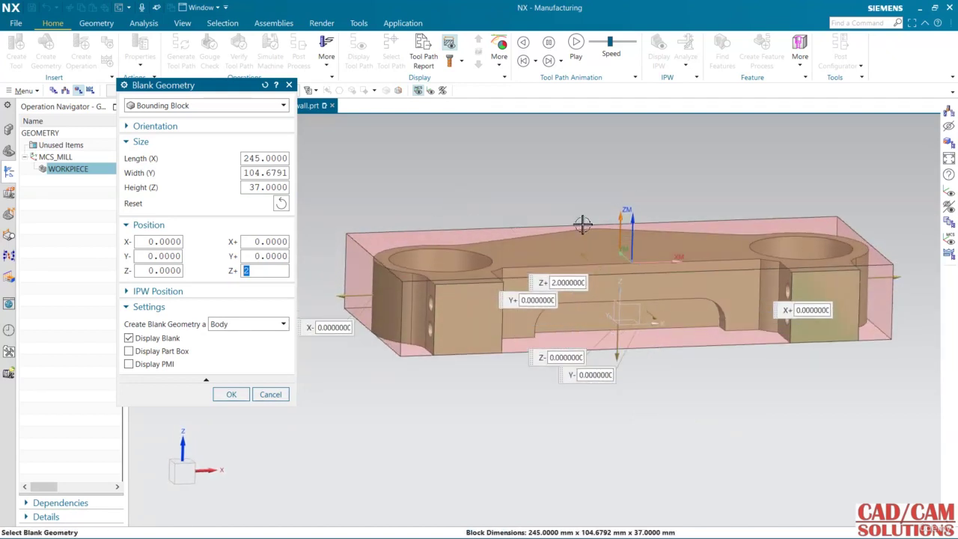
{"action": "mouse_move", "coordinate": [534, 207]}
{"action": "middle_mouse_down"}
{"action": "mouse_move", "coordinate": [537, 217]}
{"action": "mouse_move", "coordinate": [517, 201]}
{"action": "mouse_move", "coordinate": [524, 208]}
{"action": "middle_mouse_up"}
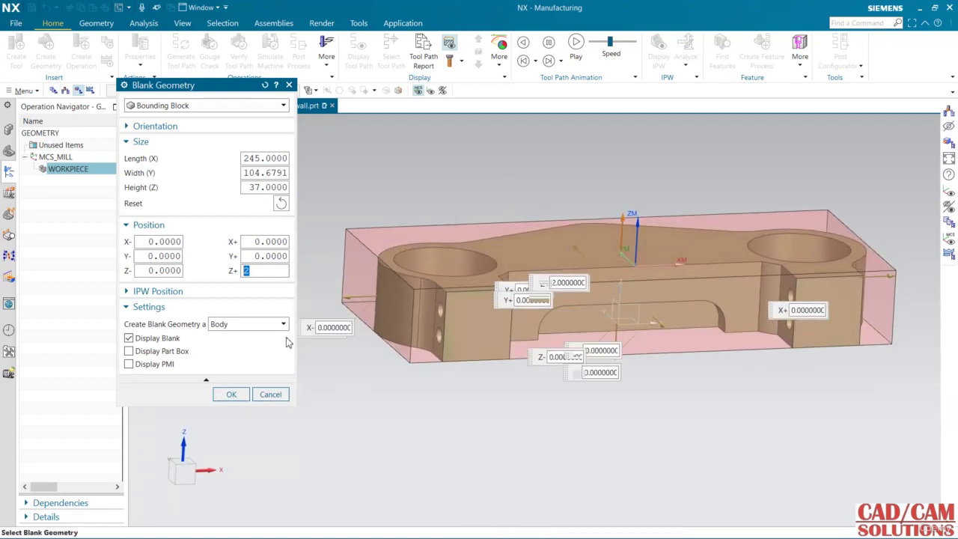
{"action": "left_click", "coordinate": [142, 342]}
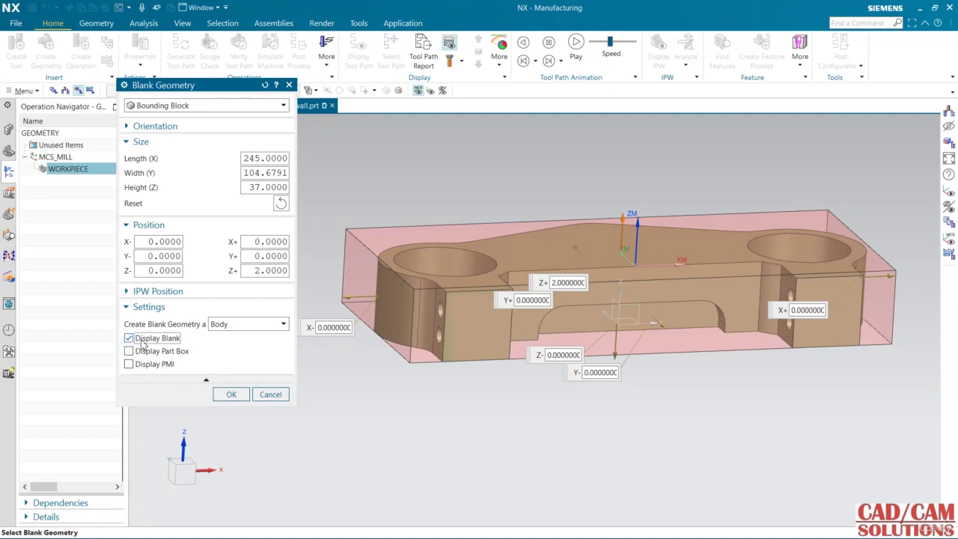
{"action": "left_click", "coordinate": [230, 394]}
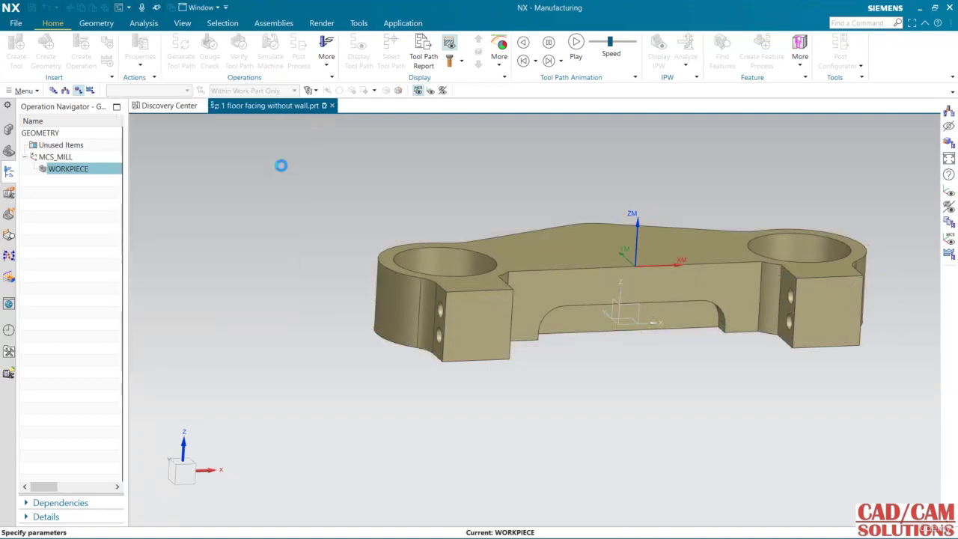
{"action": "left_click", "coordinate": [282, 139]}
{"action": "middle_click_drag", "start_coordinate": [528, 203], "coordinate": [535, 205]}
{"action": "left_click", "coordinate": [230, 296]}
- Switch the Operation Navigator to the Machine Tool View and start a new tool of type mill_planar
{"action": "middle_click_drag", "start_coordinate": [301, 340], "coordinate": [201, 317]}
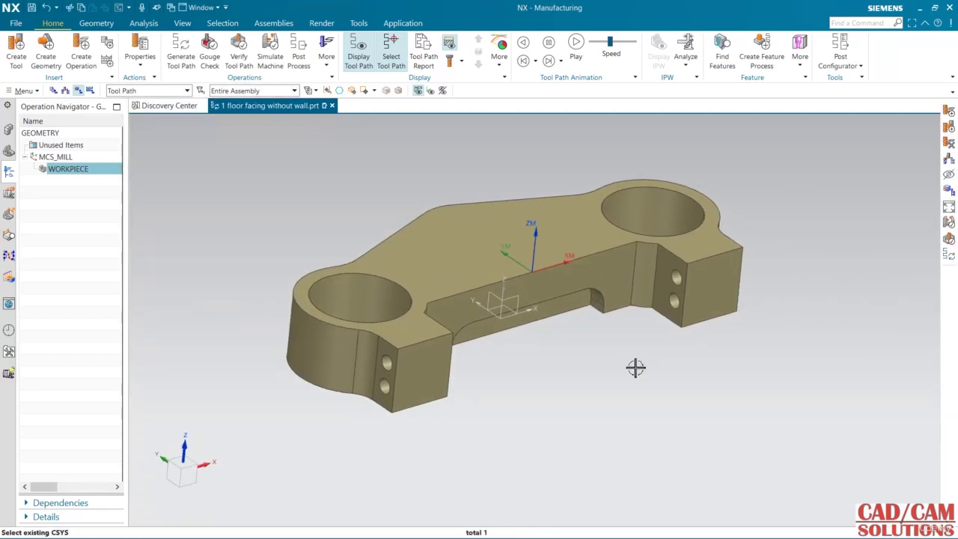
{"action": "middle_click_drag", "start_coordinate": [635, 368], "coordinate": [615, 373]}
{"action": "left_click", "coordinate": [65, 90]}
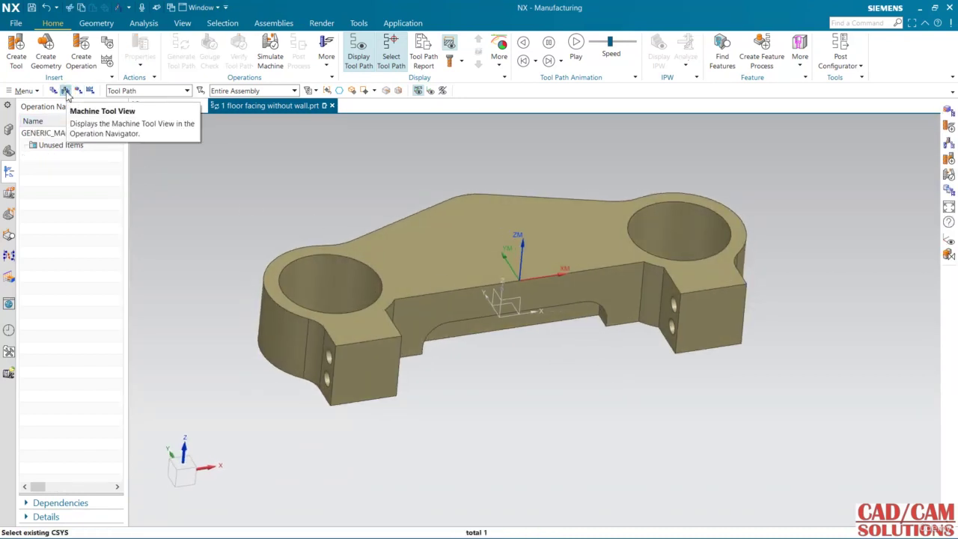
{"action": "left_click", "coordinate": [17, 60]}
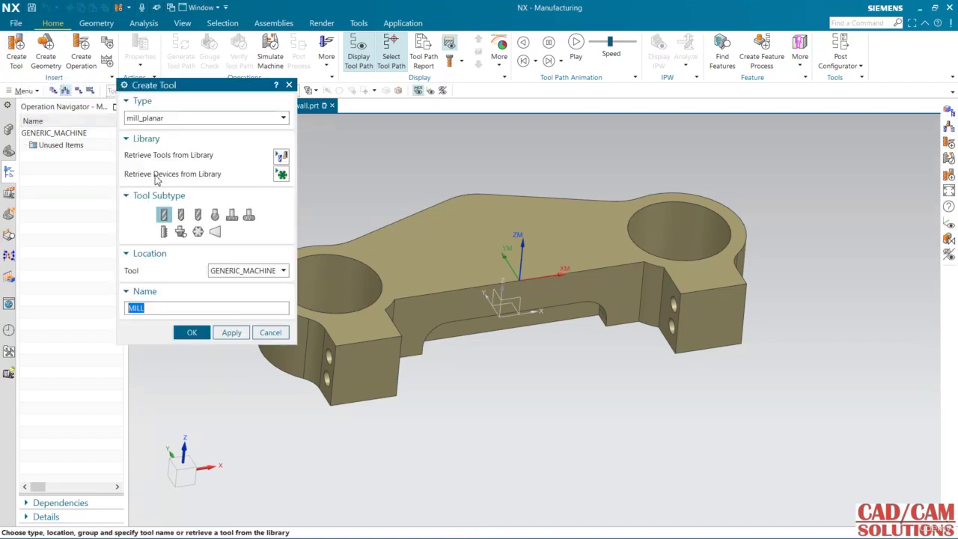
{"action": "left_click", "coordinate": [207, 120]}
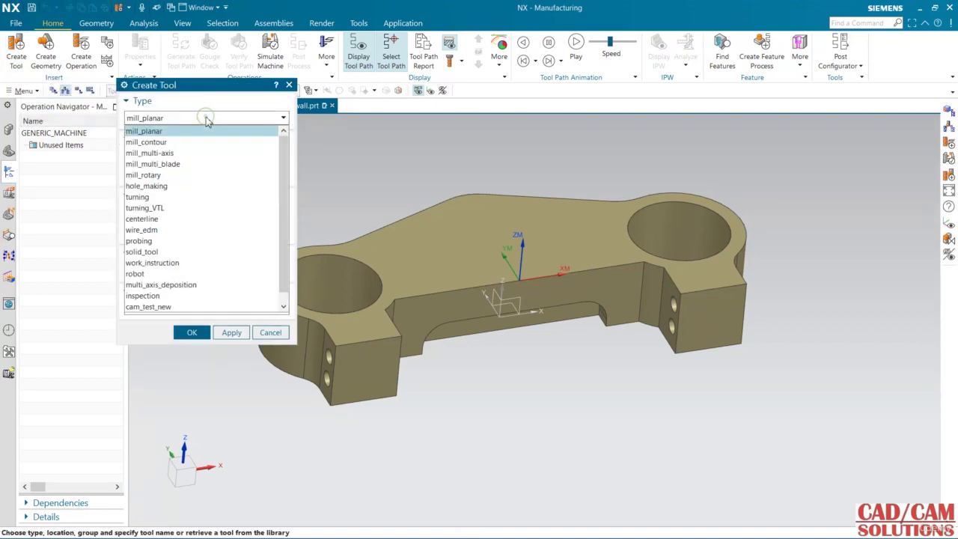
{"action": "left_click", "coordinate": [146, 129]}
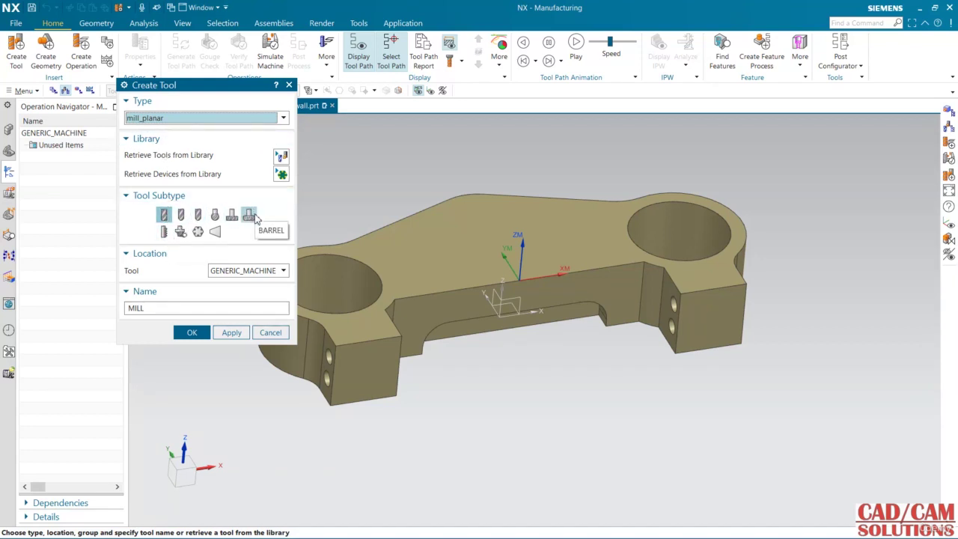
- Search the tool library for milling tools of the class Face Mill (indexable), without restricting the search parameters
{"action": "left_click", "coordinate": [282, 157]}
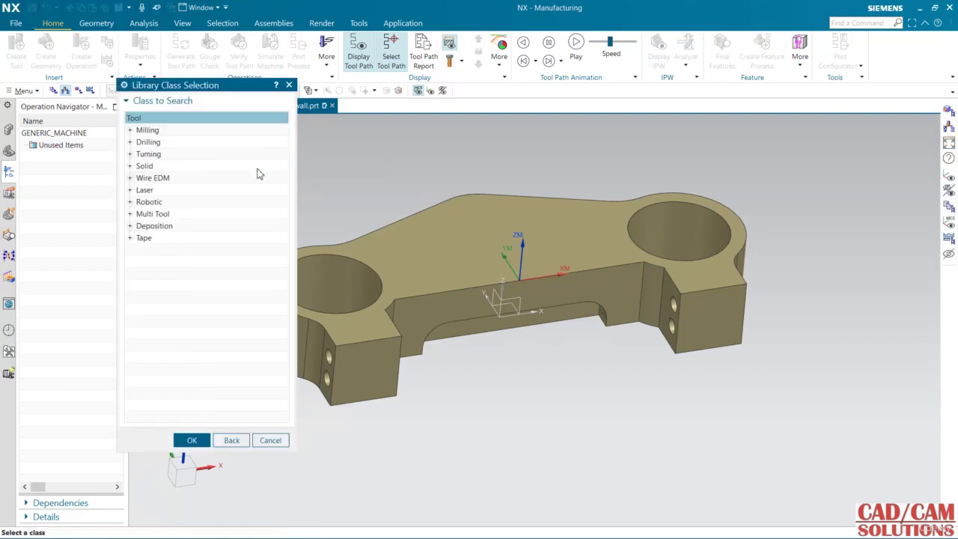
{"action": "left_click", "coordinate": [130, 130]}
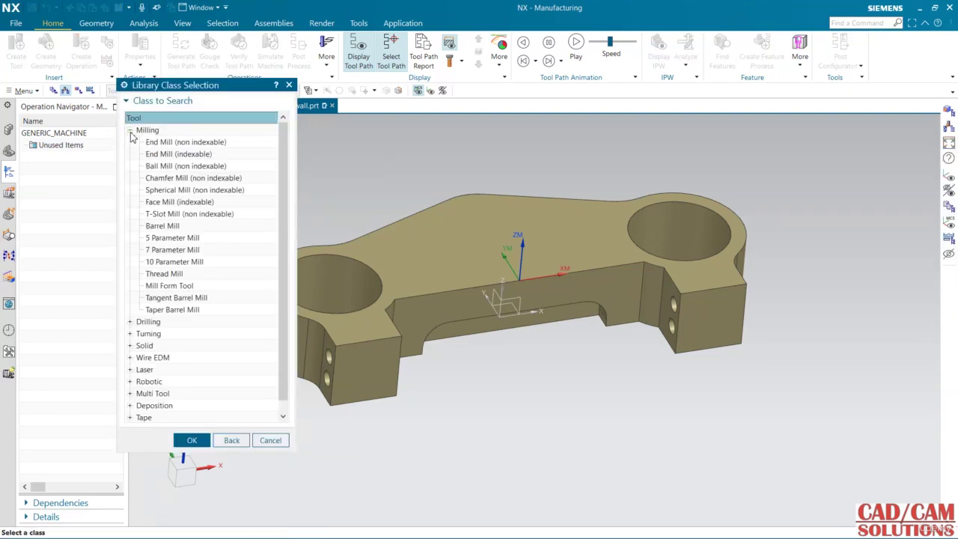
{"action": "left_click", "coordinate": [179, 202]}
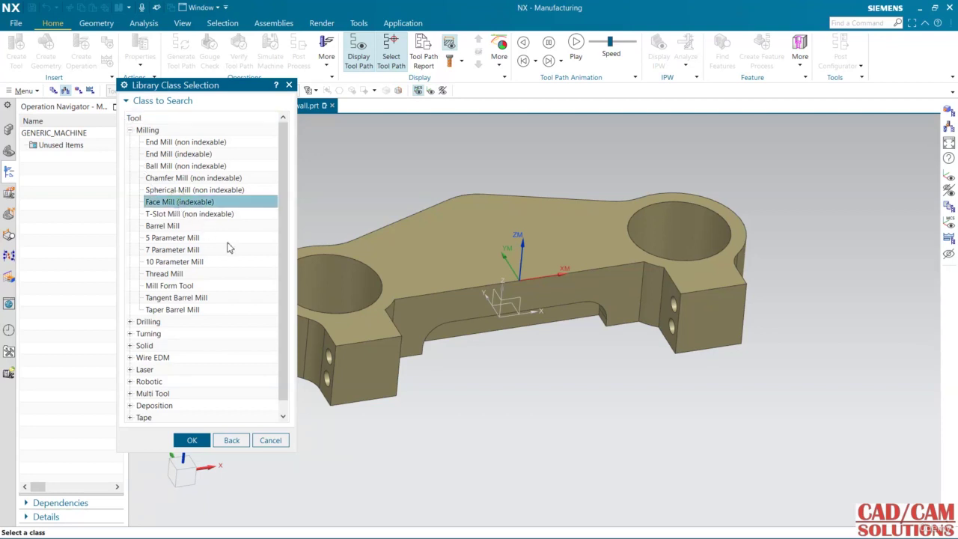
{"action": "left_click", "coordinate": [190, 441]}
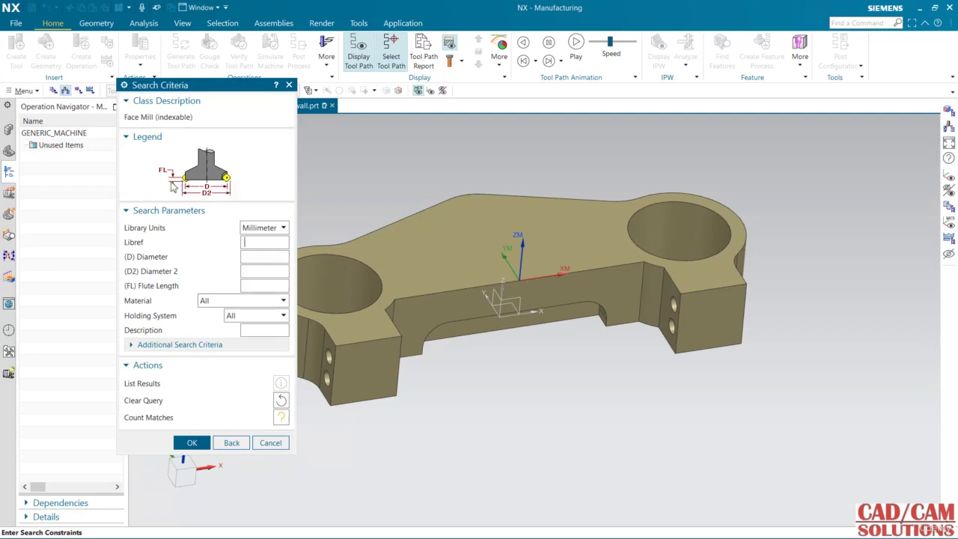
{"action": "left_click", "coordinate": [190, 443]}
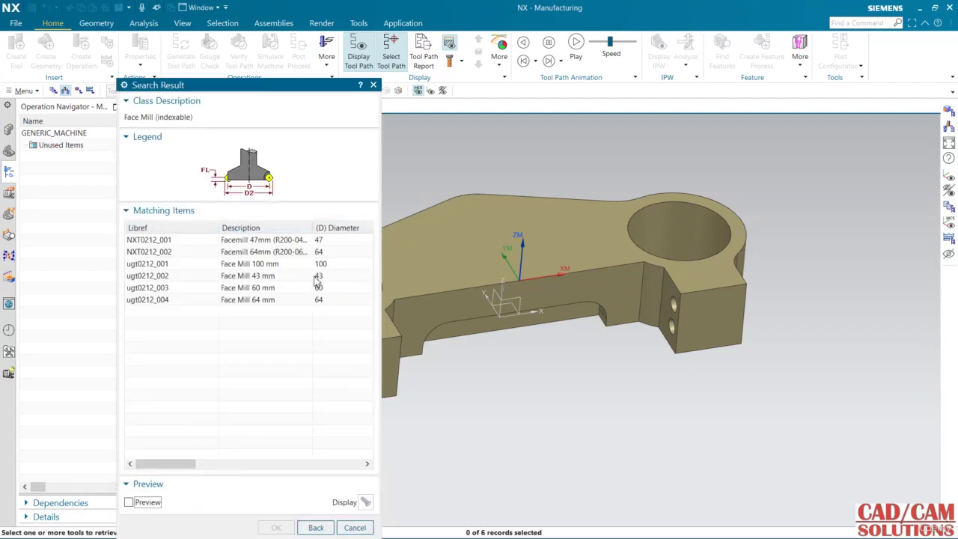
- Turn on the tool preview and compare the 43, 100, 47 and 64 mm face mills found in the library
{"action": "left_click", "coordinate": [270, 281]}
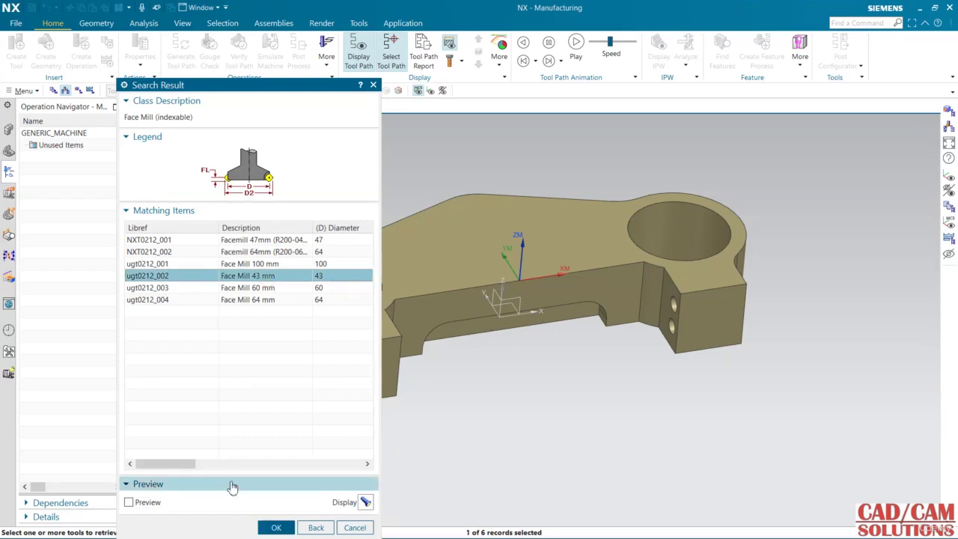
{"action": "left_click", "coordinate": [148, 502]}
{"action": "left_click", "coordinate": [365, 502]}
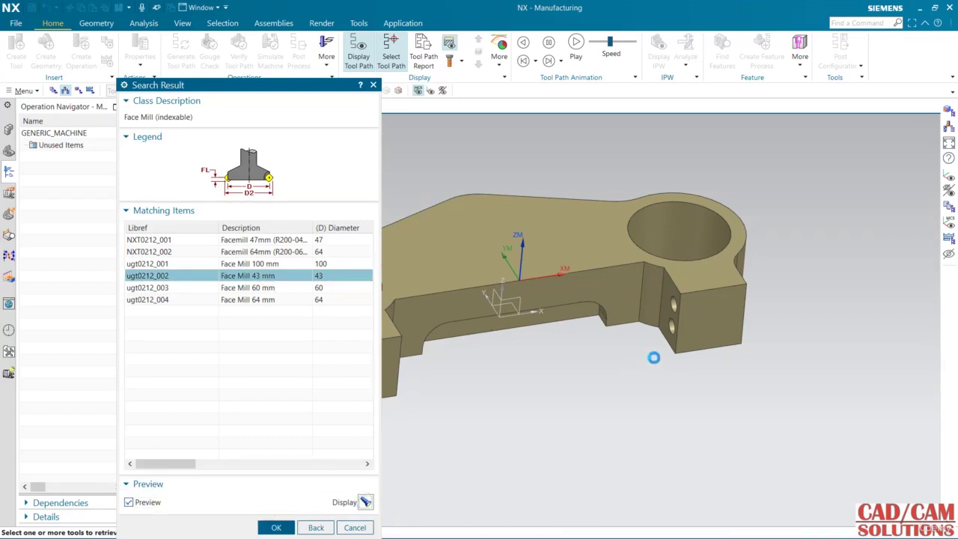
{"action": "middle_click_drag", "start_coordinate": [663, 361], "coordinate": [589, 341]}
{"action": "left_click", "coordinate": [291, 265]}
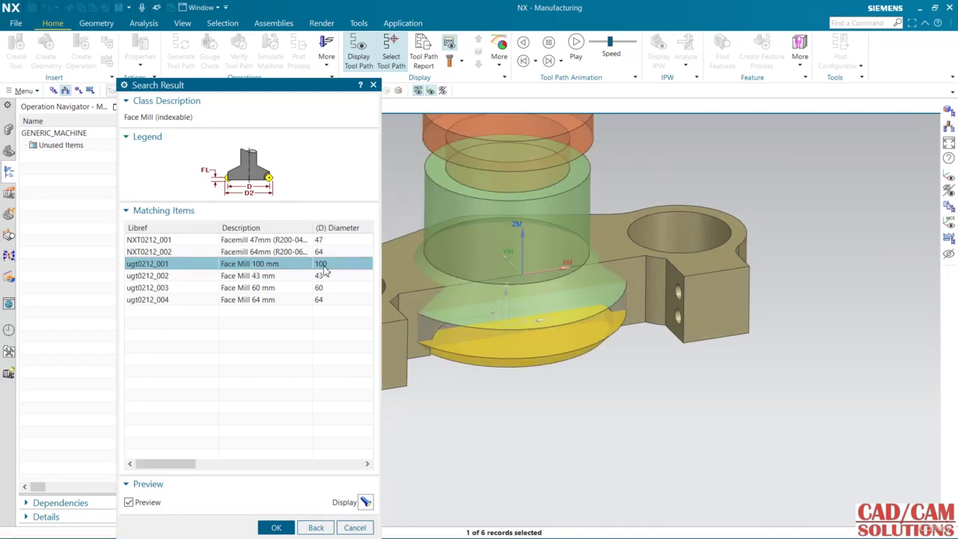
{"action": "left_click", "coordinate": [319, 252]}
{"action": "left_click", "coordinate": [322, 241]}
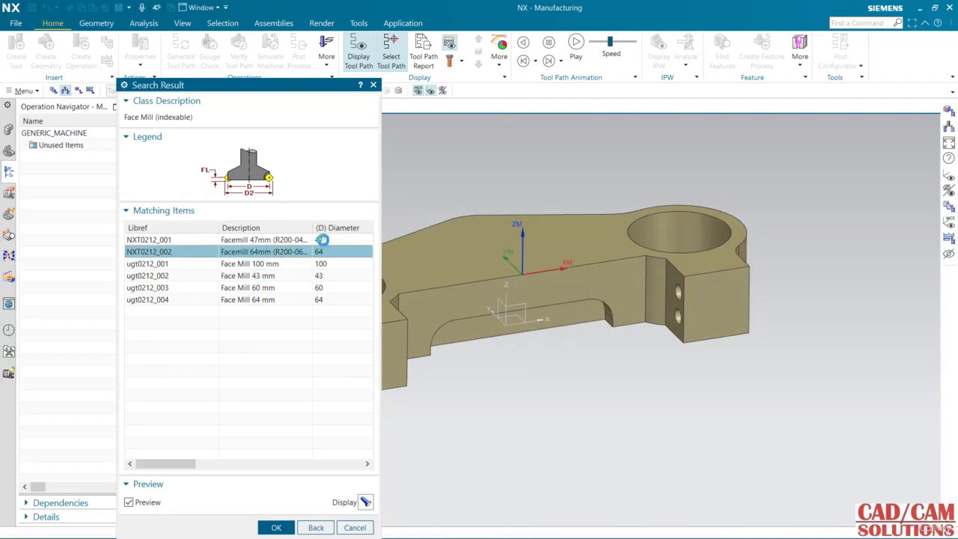
{"action": "left_click", "coordinate": [325, 298]}
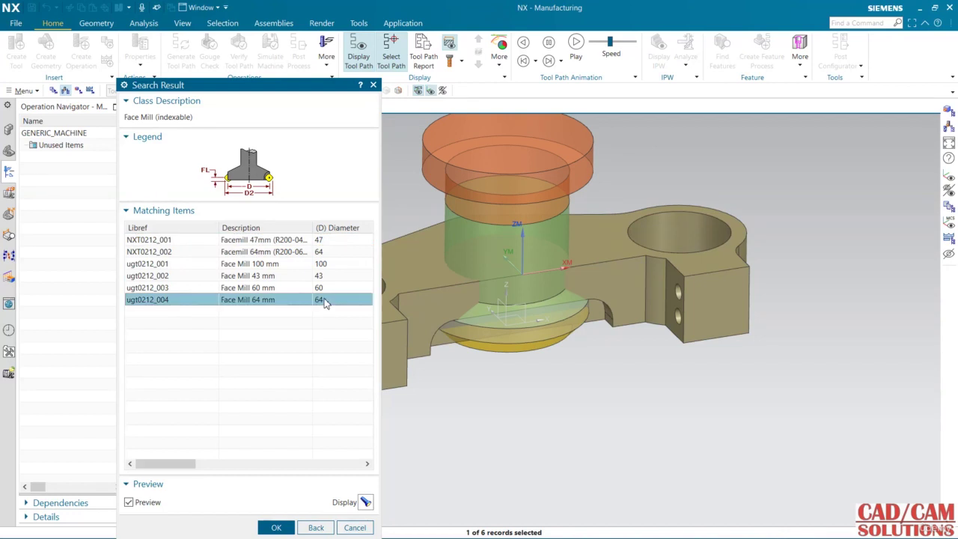
- Retrieve the 43 mm face mill ugt0212_002 from the library, close tool creation, and display the tool on the part
{"action": "left_click", "coordinate": [322, 276]}
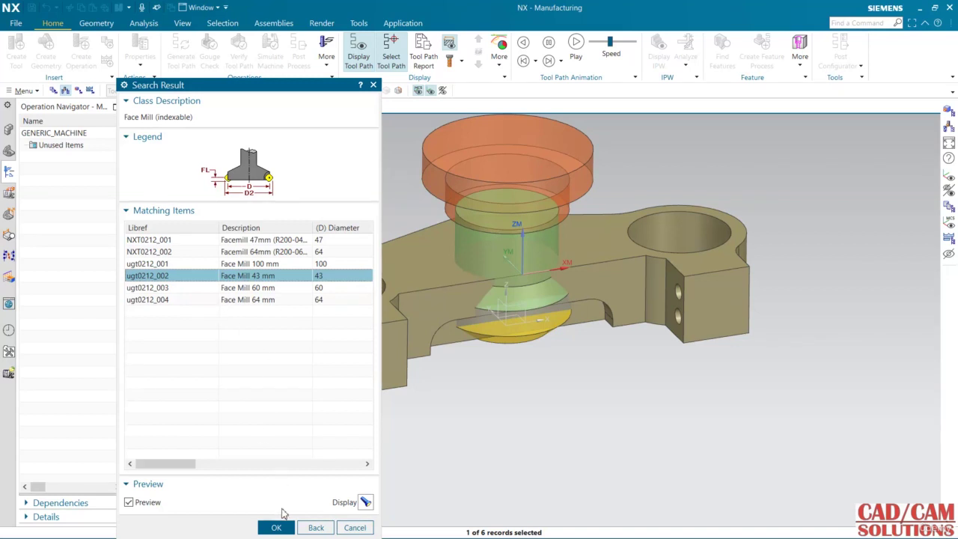
{"action": "left_click", "coordinate": [276, 527]}
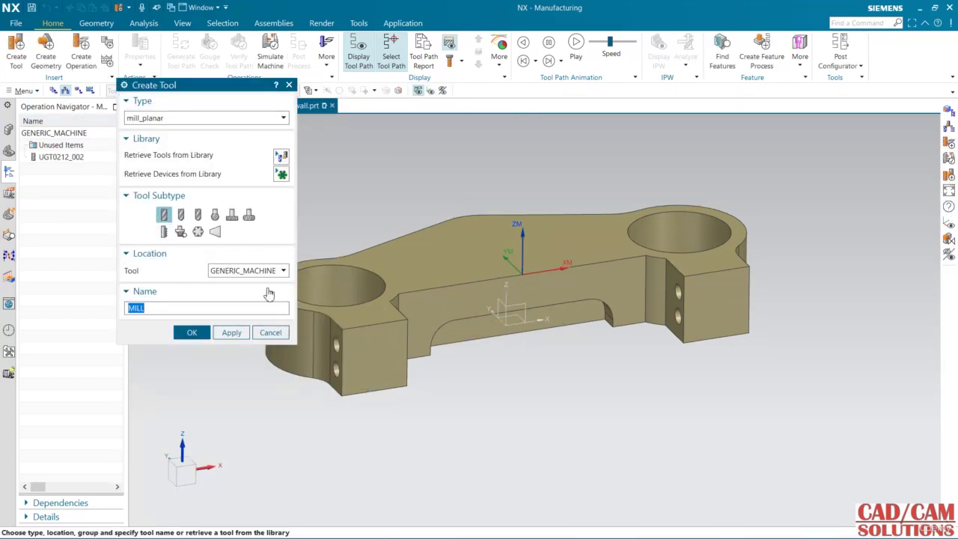
{"action": "left_click", "coordinate": [271, 333]}
{"action": "left_click", "coordinate": [81, 158]}
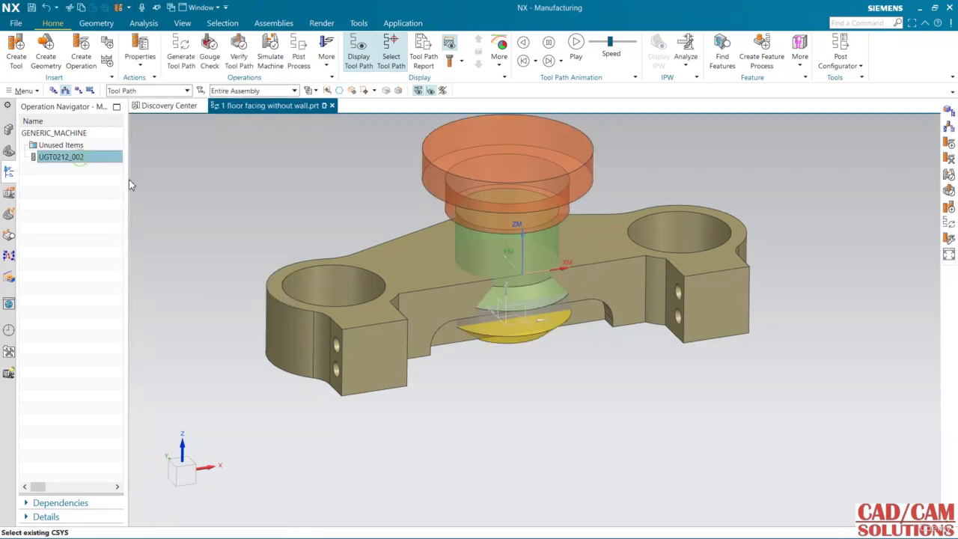
{"action": "mouse_move", "coordinate": [370, 247]}
{"action": "middle_mouse_down"}
{"action": "mouse_move", "coordinate": [368, 214]}
{"action": "mouse_move", "coordinate": [369, 245]}
{"action": "middle_mouse_up"}
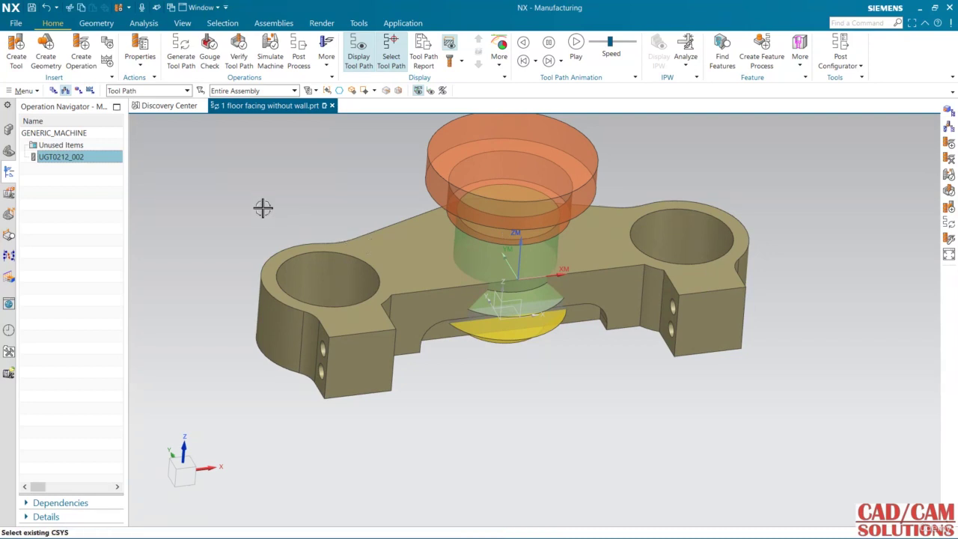
{"action": "scroll", "coordinate": [263, 208], "scroll_direction": "up", "scroll_amount": 1}
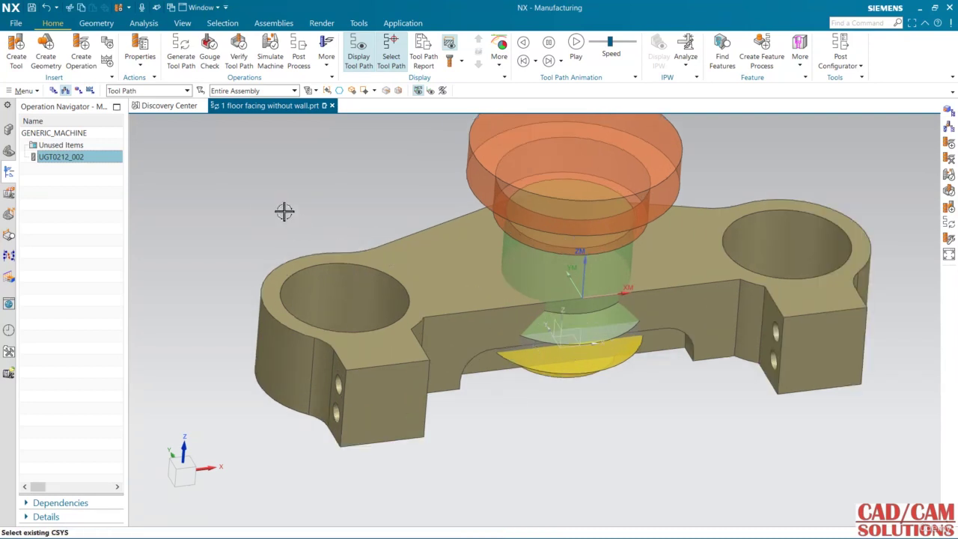
- Switch the Operation Navigator to the Program Order View and start a mill_planar FLOOR_FACING operation located in PROGRAM
{"action": "left_click", "coordinate": [54, 89]}
{"action": "left_click", "coordinate": [41, 161]}
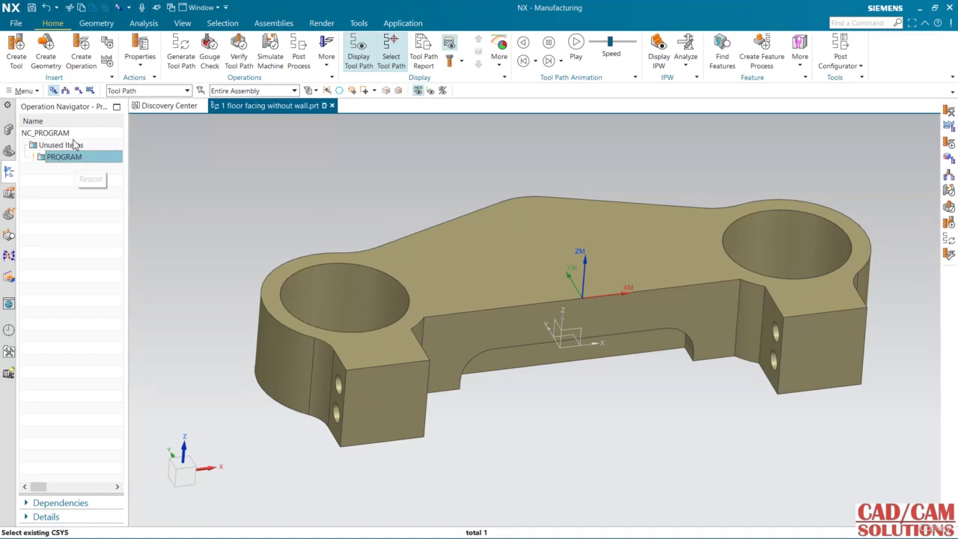
{"action": "left_click", "coordinate": [81, 56]}
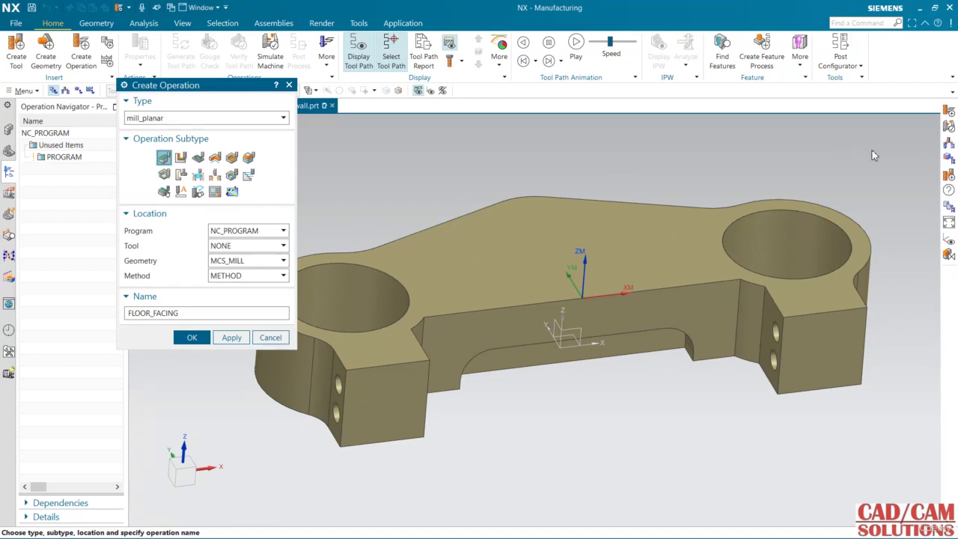
{"action": "left_click", "coordinate": [252, 234]}
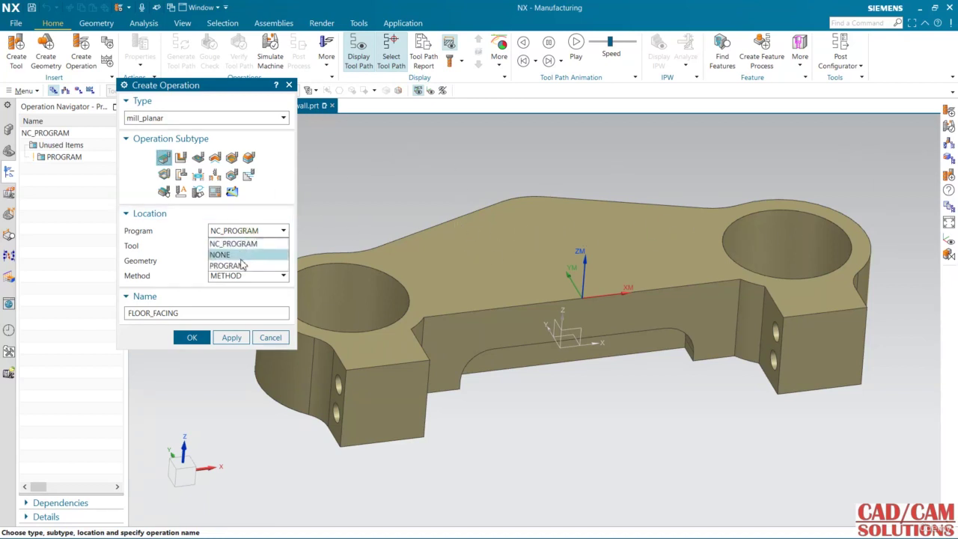
{"action": "left_click", "coordinate": [233, 265]}
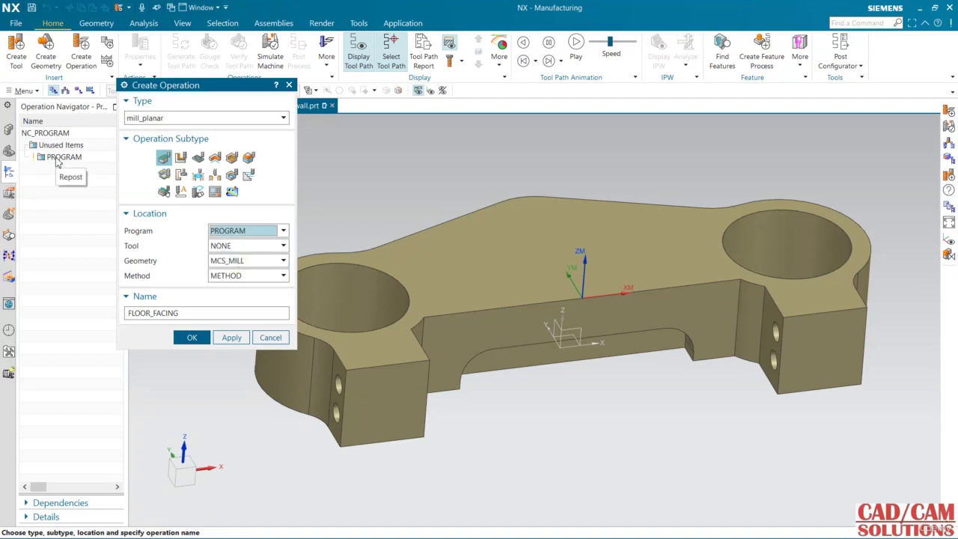
- Assign tool UGT0212_002 and geometry WORKPIECE to the operation, keep the method as METHOD, and create it
{"action": "left_click", "coordinate": [65, 90]}
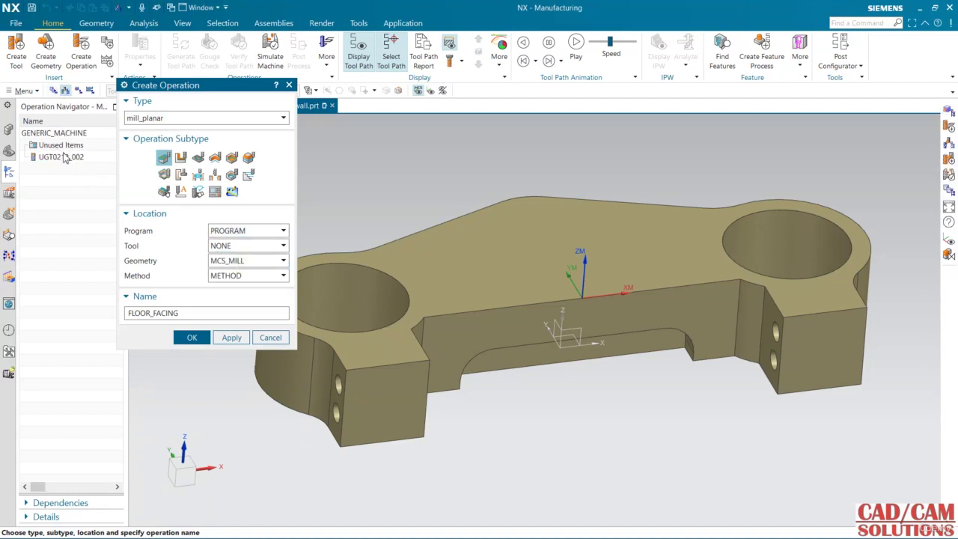
{"action": "left_click", "coordinate": [61, 157]}
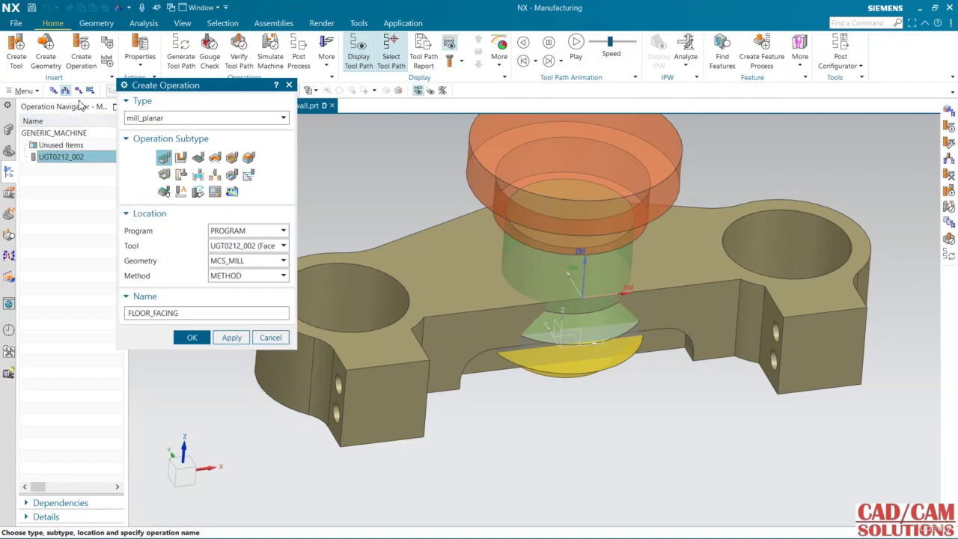
{"action": "left_click", "coordinate": [78, 90]}
{"action": "left_click", "coordinate": [68, 169]}
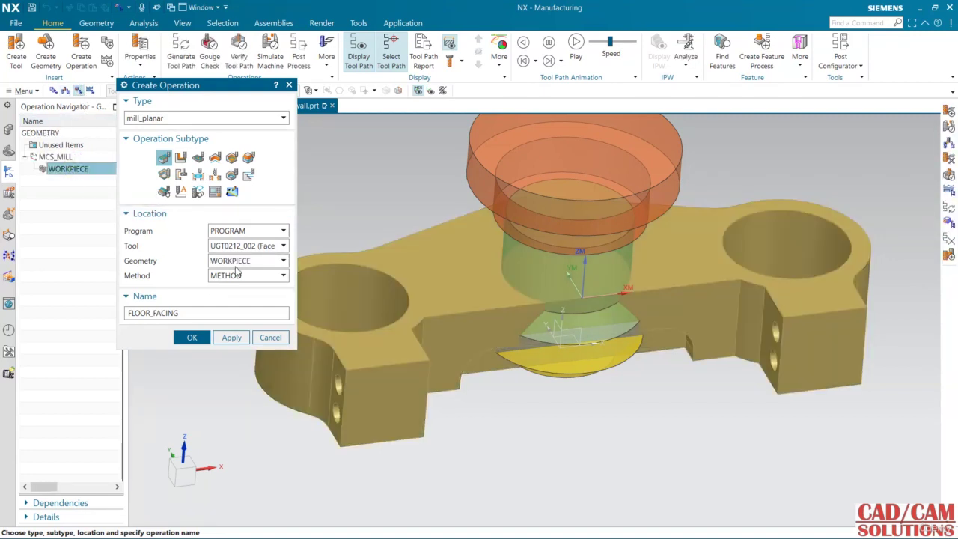
{"action": "left_click", "coordinate": [90, 90]}
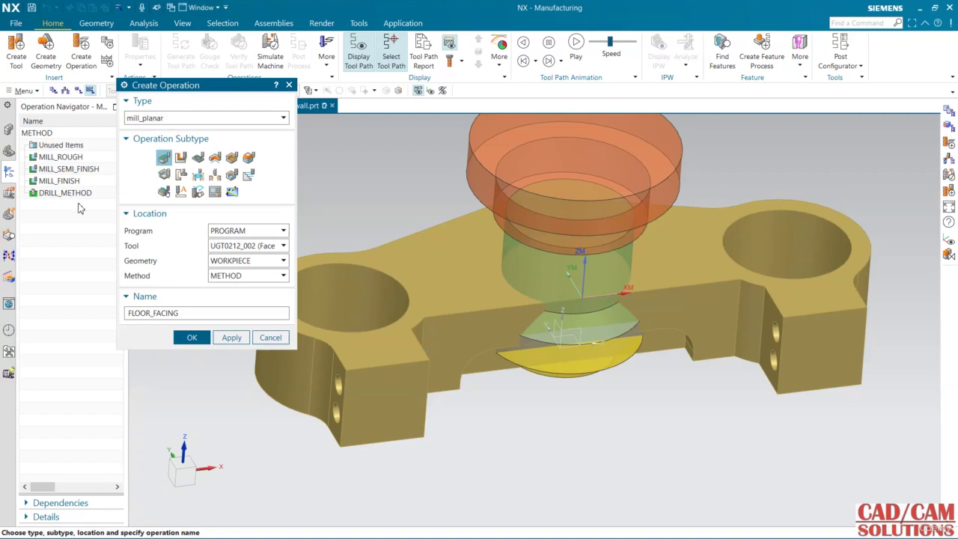
{"action": "left_click", "coordinate": [187, 338]}
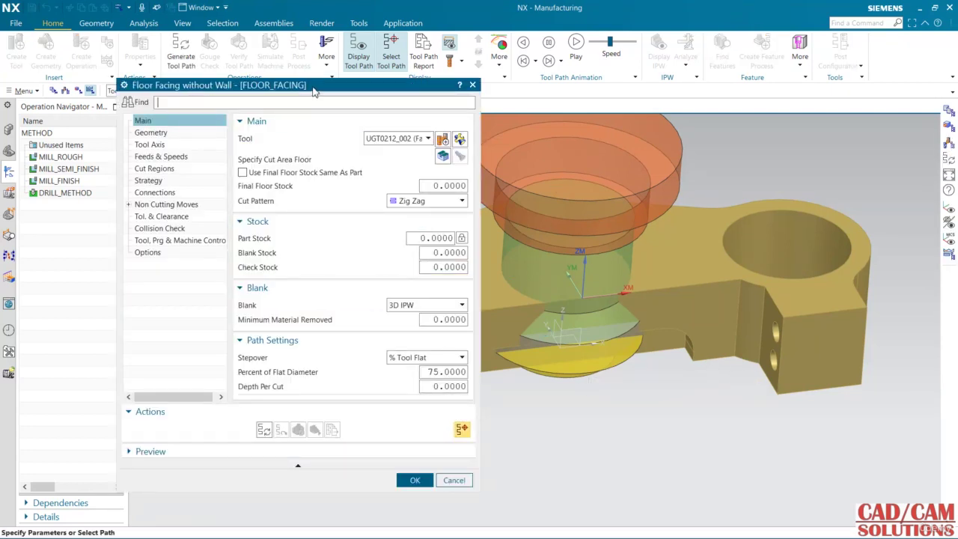
- Specify the part's large top face as the cut area floor of the floor facing operation
{"action": "left_click_drag", "start_coordinate": [314, 88], "coordinate": [235, 46]}
{"action": "middle_click_drag", "start_coordinate": [432, 195], "coordinate": [523, 244]}
{"action": "scroll", "coordinate": [537, 235], "scroll_direction": "down", "scroll_amount": 1}
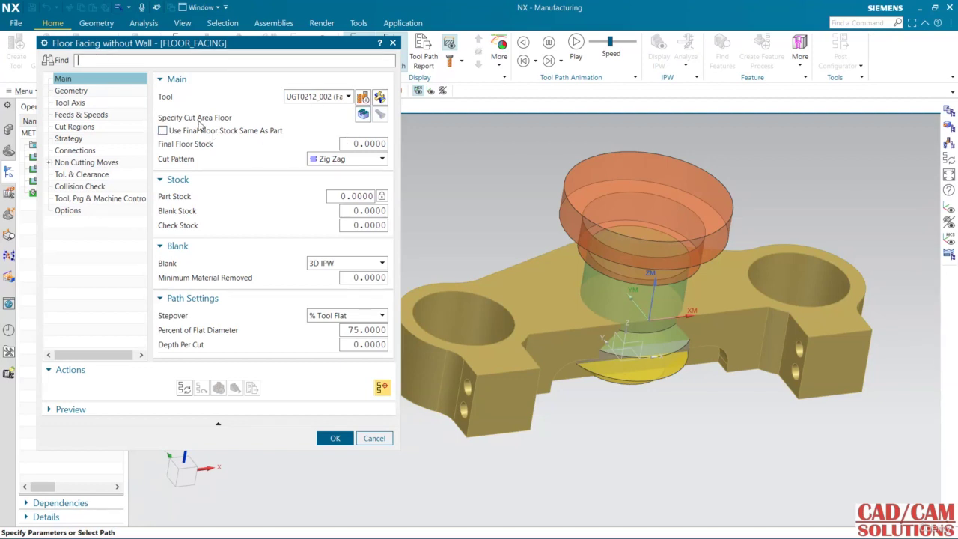
{"action": "left_click", "coordinate": [363, 113]}
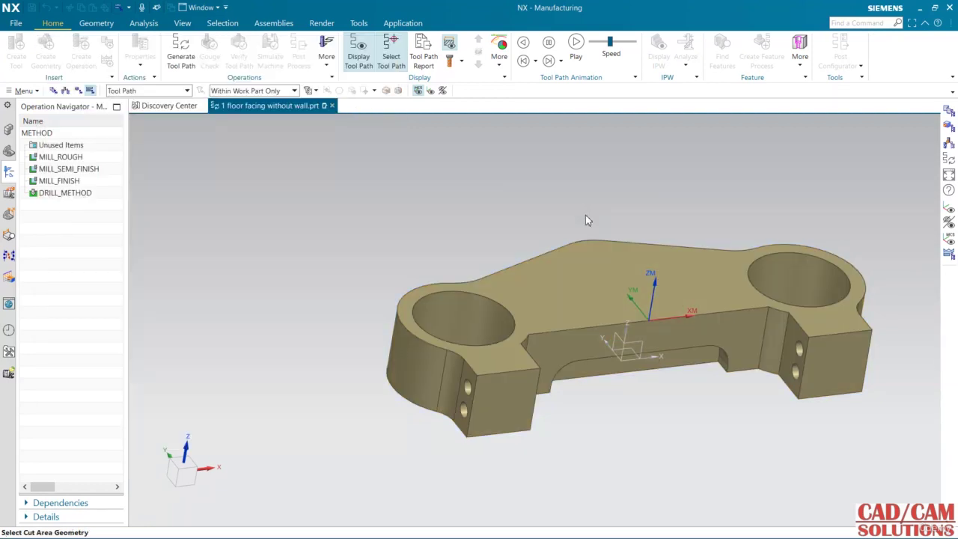
{"action": "left_click", "coordinate": [553, 291]}
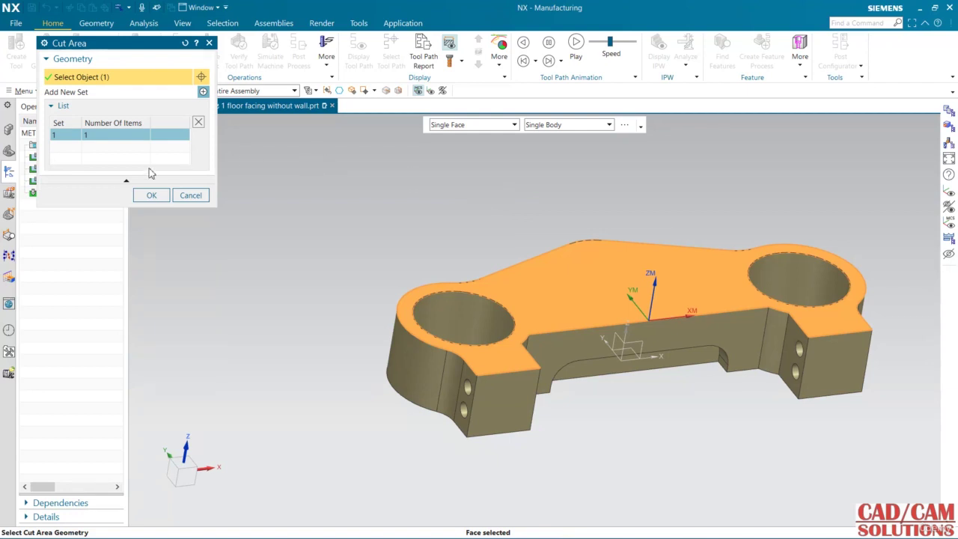
{"action": "left_click", "coordinate": [153, 195]}
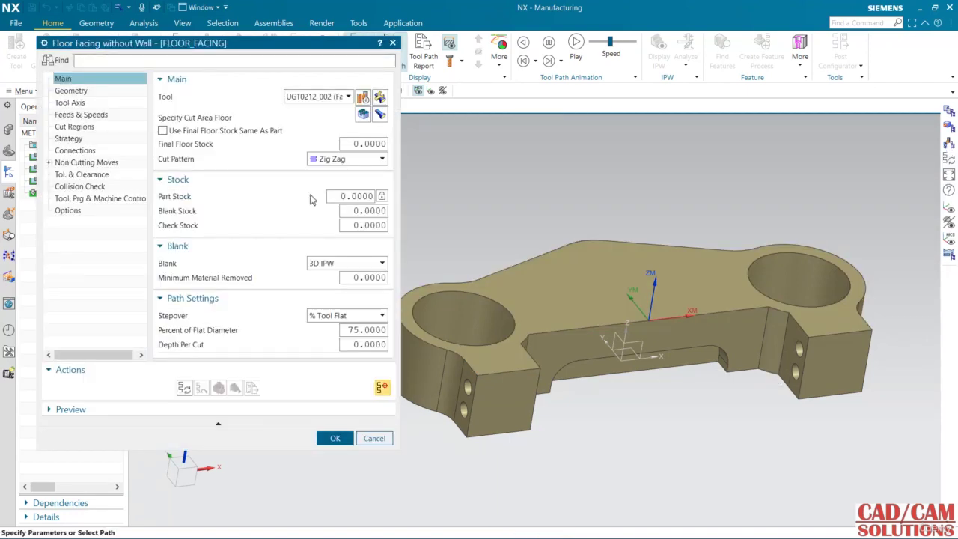
- Keep the Zig Zag cut pattern and set the operation's Blank to Blank Geometry, checking the WORKPIECE in the Geometry View
{"action": "left_click", "coordinate": [344, 160]}
{"action": "left_click", "coordinate": [343, 161]}
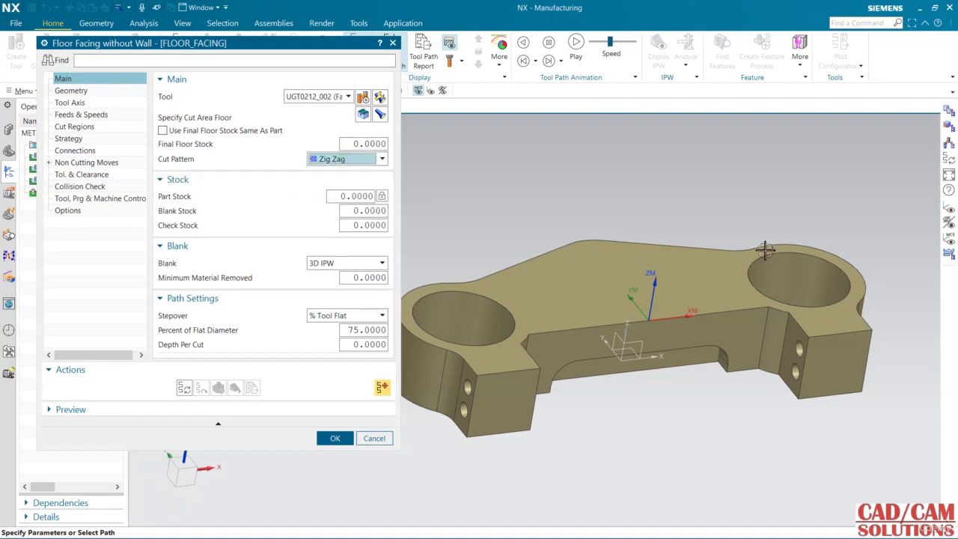
{"action": "mouse_move", "coordinate": [198, 153]}
{"action": "left_click", "coordinate": [333, 263]}
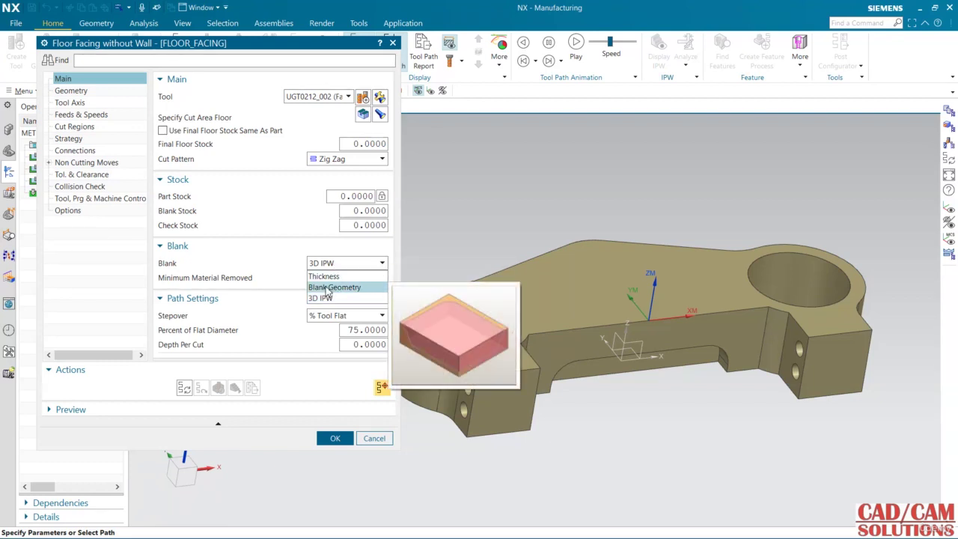
{"action": "left_click", "coordinate": [327, 288]}
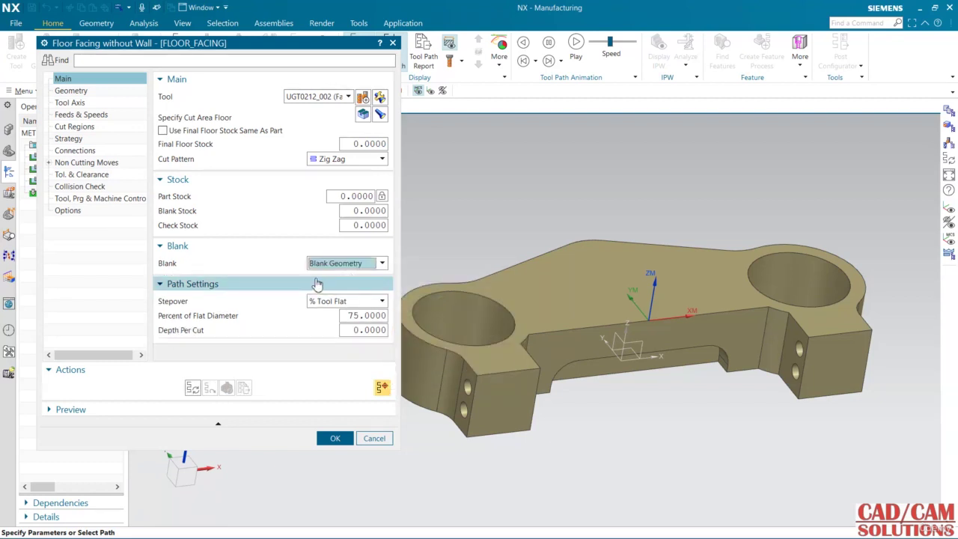
{"action": "left_click_drag", "start_coordinate": [225, 49], "coordinate": [269, 59]}
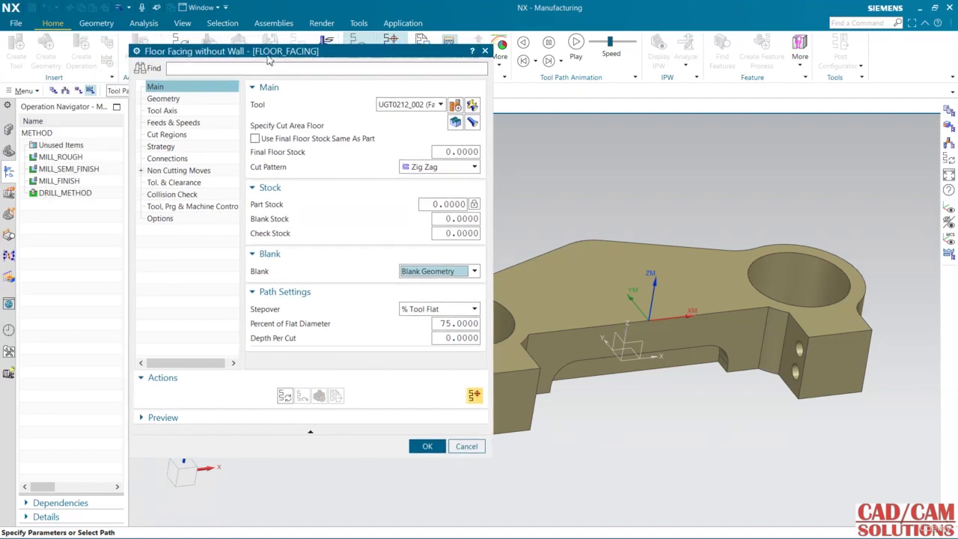
{"action": "left_click", "coordinate": [78, 89]}
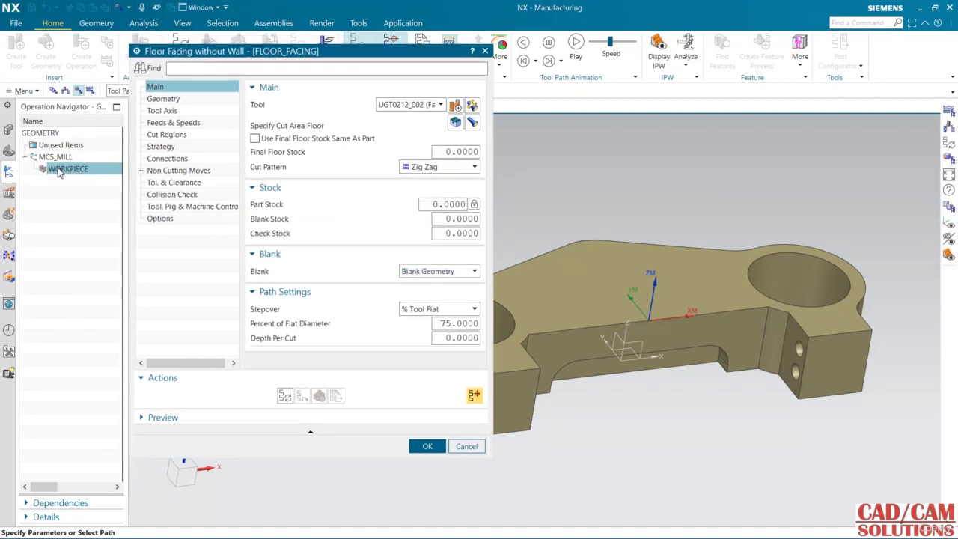
{"action": "left_click", "coordinate": [422, 275]}
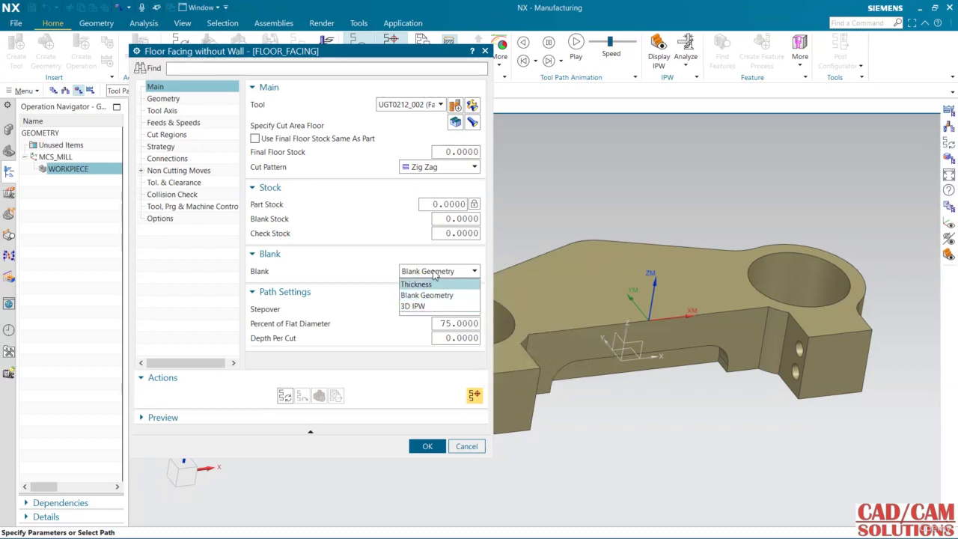
{"action": "left_click", "coordinate": [431, 274]}
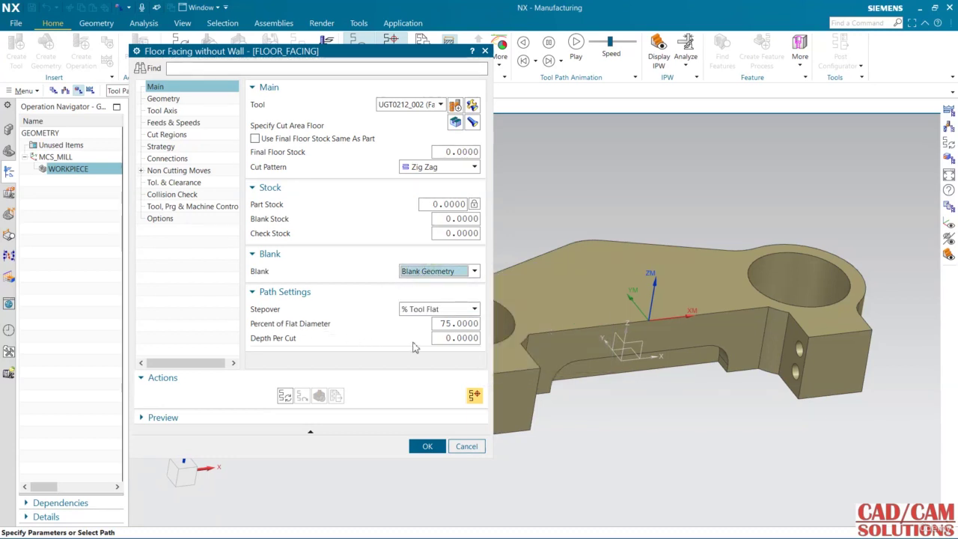
- Set the Percent of Flat Diameter to 50 and the Depth Per Cut to 0.5, and generate the tool path
{"action": "left_click", "coordinate": [469, 325]}
{"action": "type", "text": "50"}
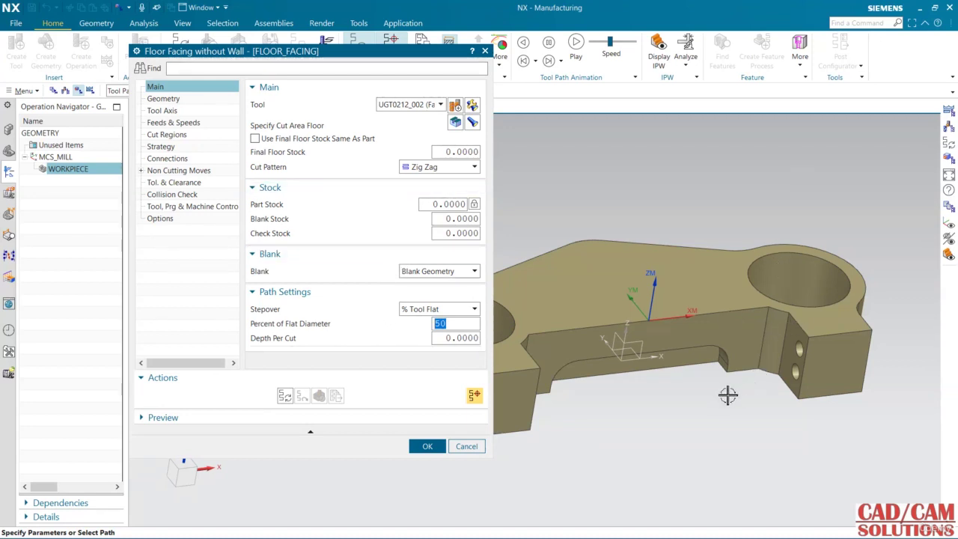
{"action": "middle_click_drag", "start_coordinate": [721, 293], "coordinate": [682, 308]}
{"action": "left_click", "coordinate": [476, 338]}
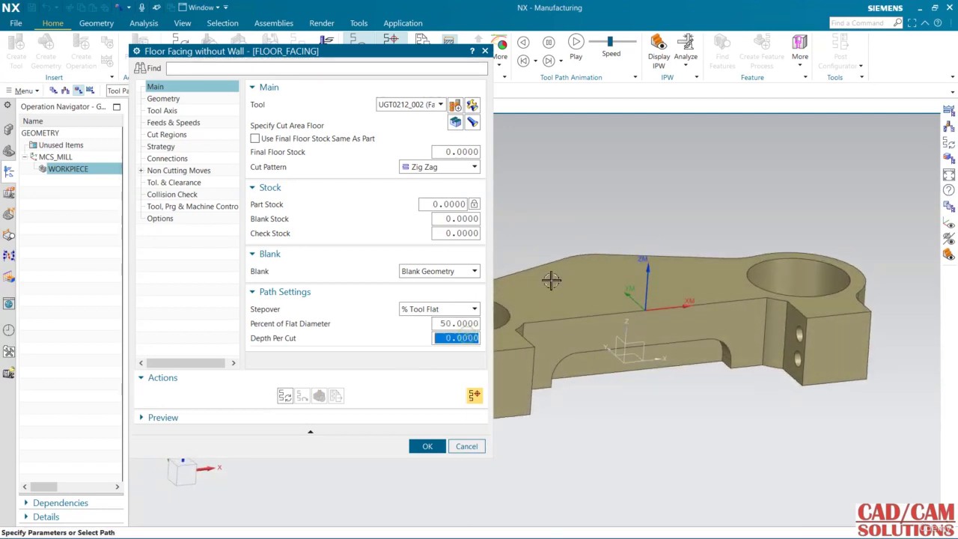
{"action": "type", "text": ".5"}
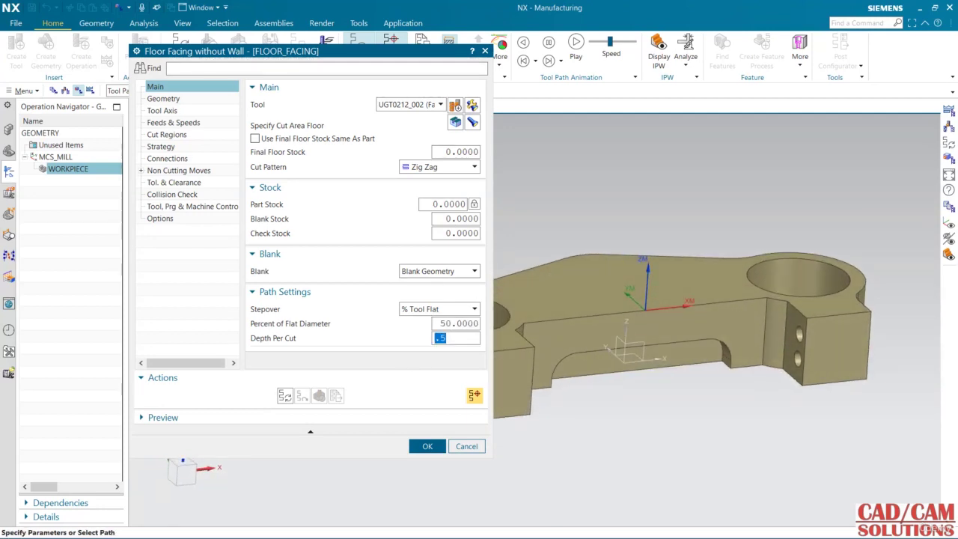
{"action": "left_click", "coordinate": [285, 395]}
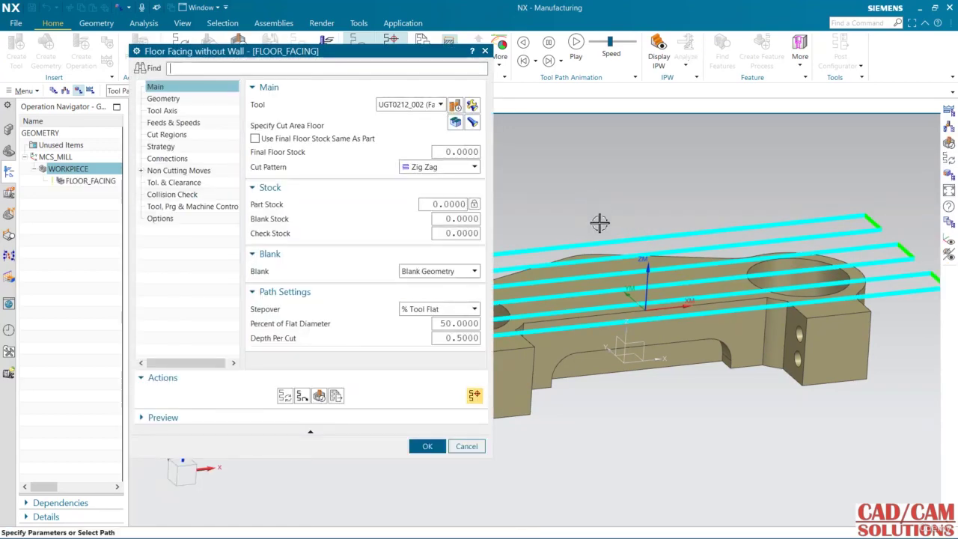
{"action": "middle_click_drag", "start_coordinate": [592, 258], "coordinate": [609, 248]}
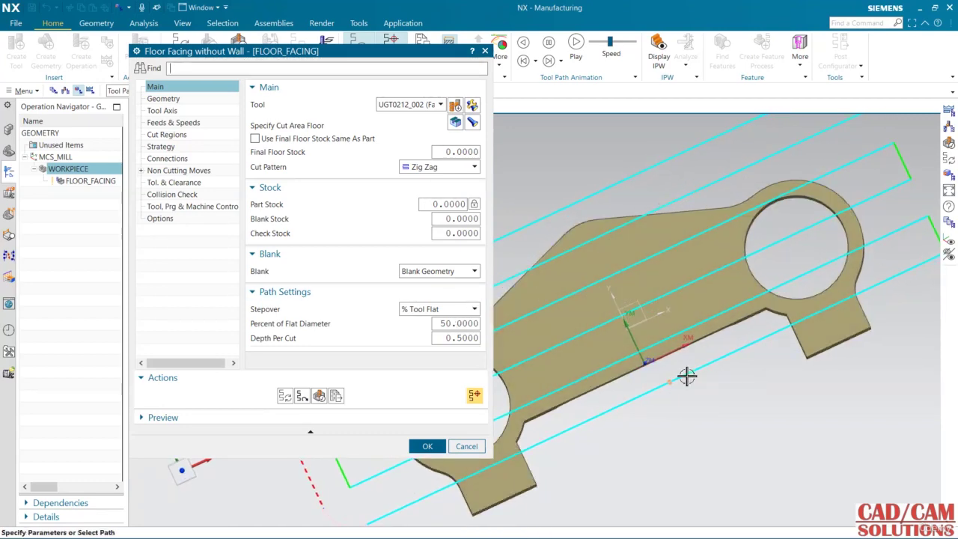
- Examine the depth levels of the generated floor facing tool path from the side and close up above the part's bored end
{"action": "middle_click_drag", "start_coordinate": [684, 376], "coordinate": [677, 324]}
{"action": "scroll", "coordinate": [883, 257], "scroll_direction": "up", "scroll_amount": 8}
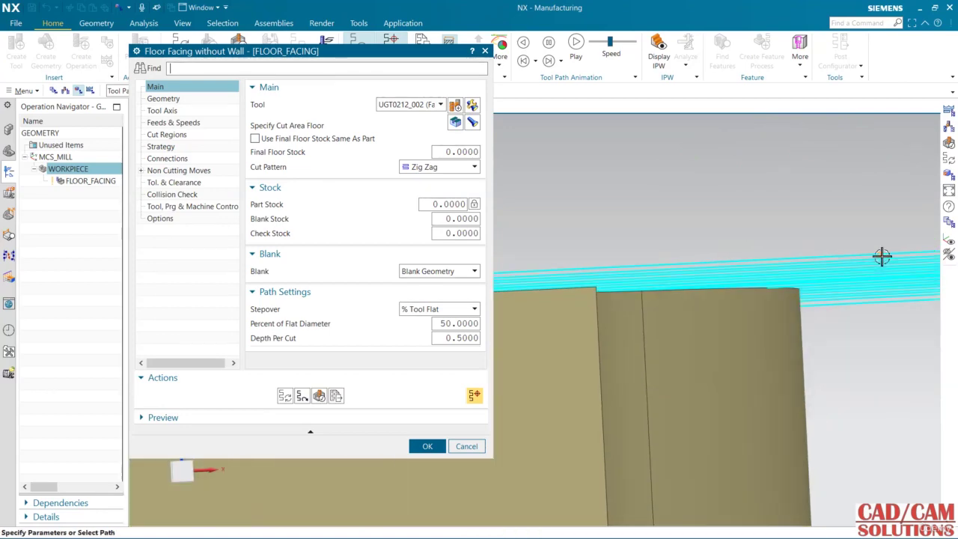
{"action": "scroll", "coordinate": [880, 259], "scroll_direction": "up", "scroll_amount": 2}
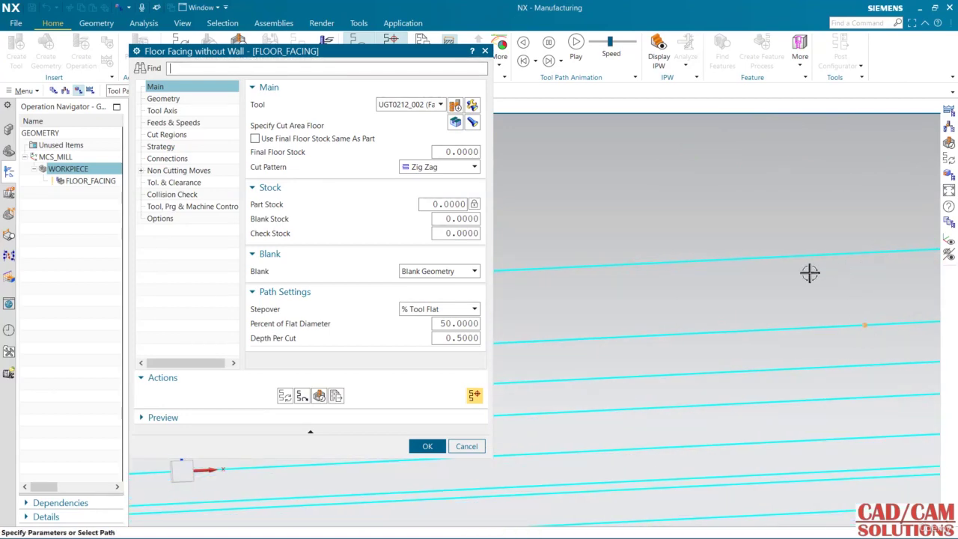
{"action": "middle_click_drag", "start_coordinate": [672, 287], "coordinate": [724, 257]}
{"action": "scroll", "coordinate": [733, 259], "scroll_direction": "up", "scroll_amount": 3}
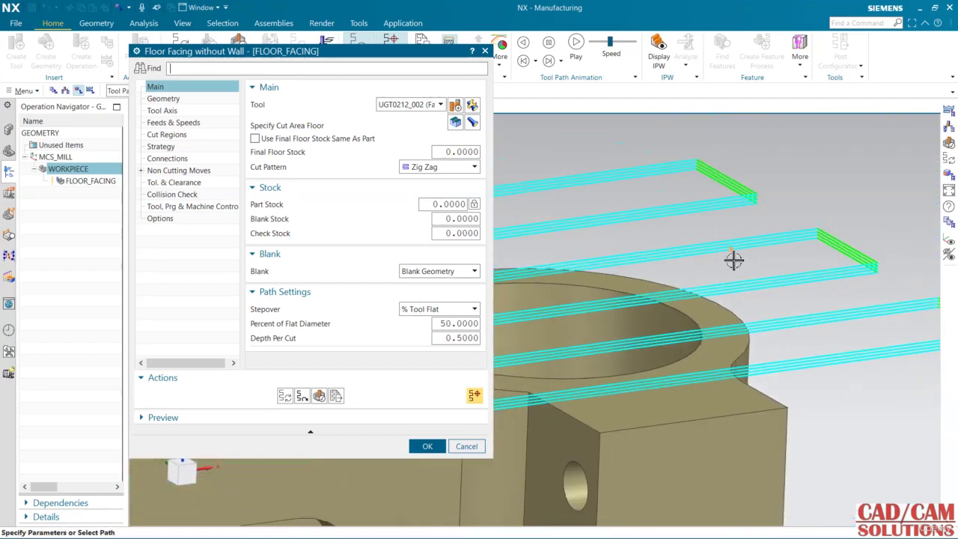
{"action": "scroll", "coordinate": [757, 295], "scroll_direction": "down", "scroll_amount": 2}
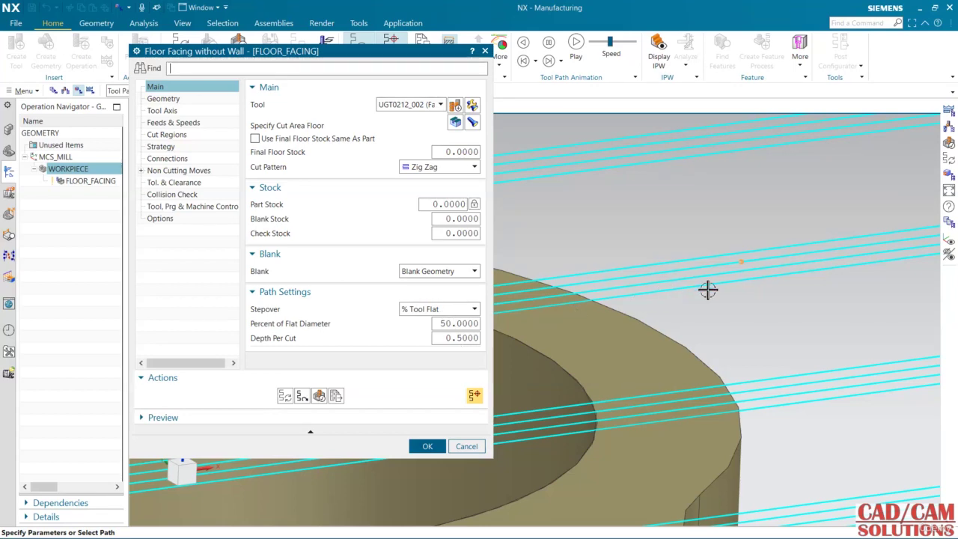
{"action": "scroll", "coordinate": [732, 286], "scroll_direction": "down", "scroll_amount": 4}
{"action": "key", "text": "Home"}
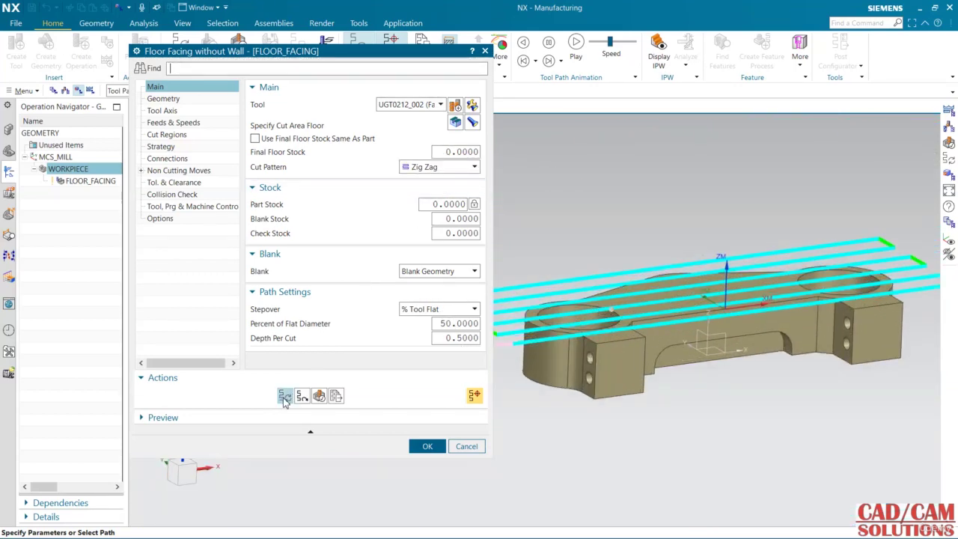
- Verify the floor facing tool path with a 3D Dynamic simulation at animation speed 8, and close the visualization
{"action": "left_click", "coordinate": [320, 396]}
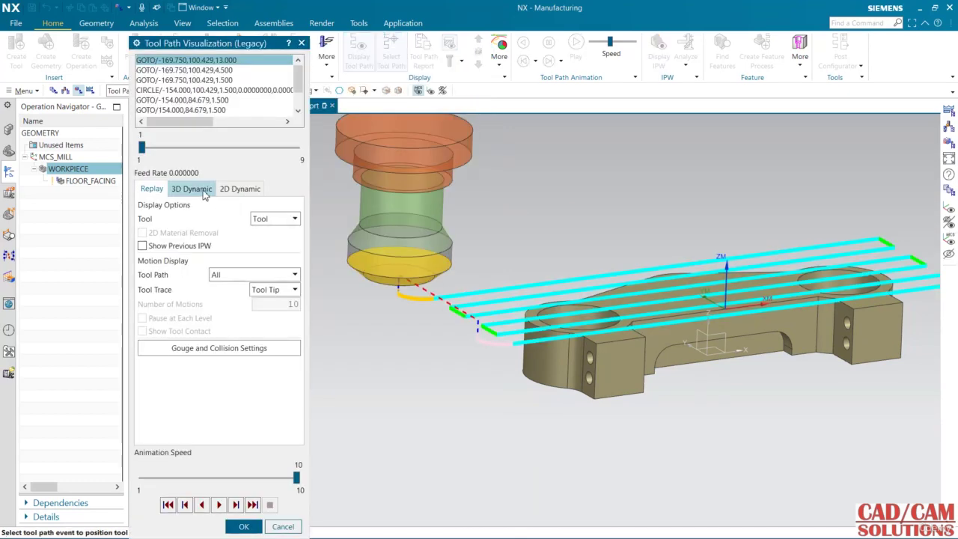
{"action": "left_click", "coordinate": [203, 192]}
{"action": "left_click", "coordinate": [262, 477]}
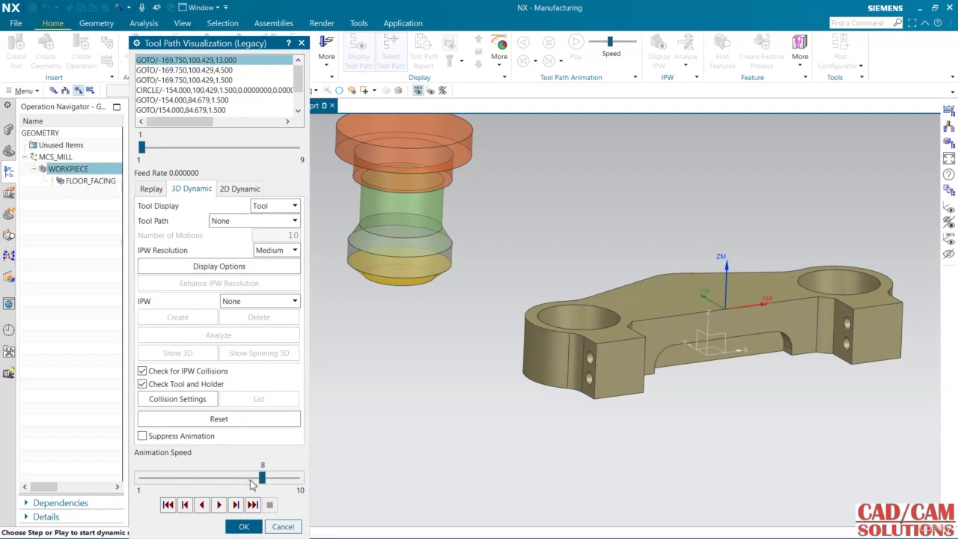
{"action": "left_click", "coordinate": [218, 504]}
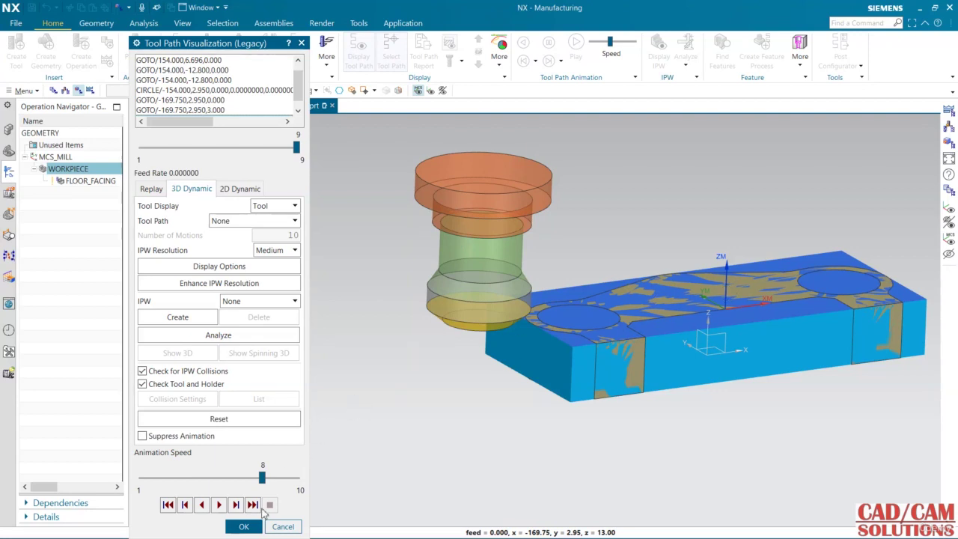
{"action": "left_click", "coordinate": [245, 526]}
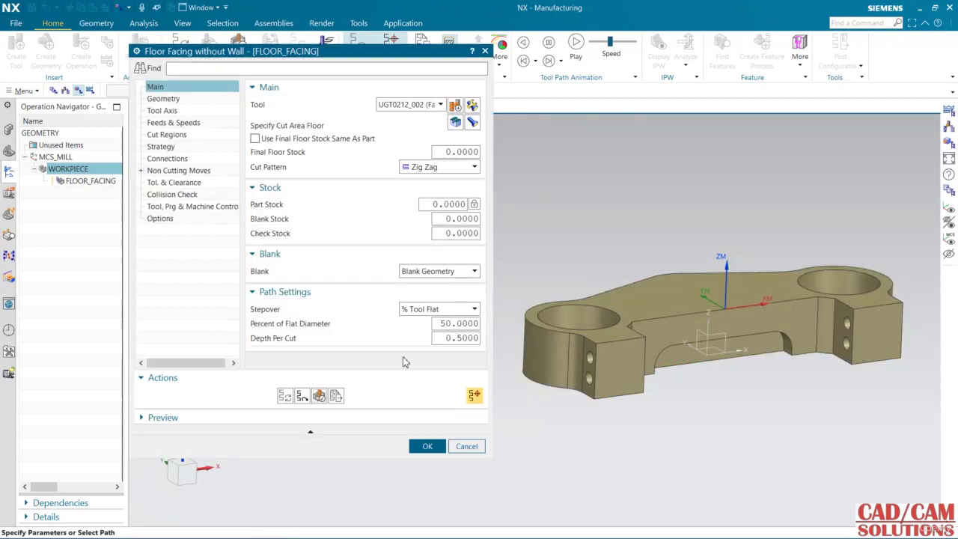
- Set the Final Floor Stock to 0.5 and regenerate the tool path
{"action": "left_click", "coordinate": [453, 153]}
{"action": "type", "text": "0.5"}
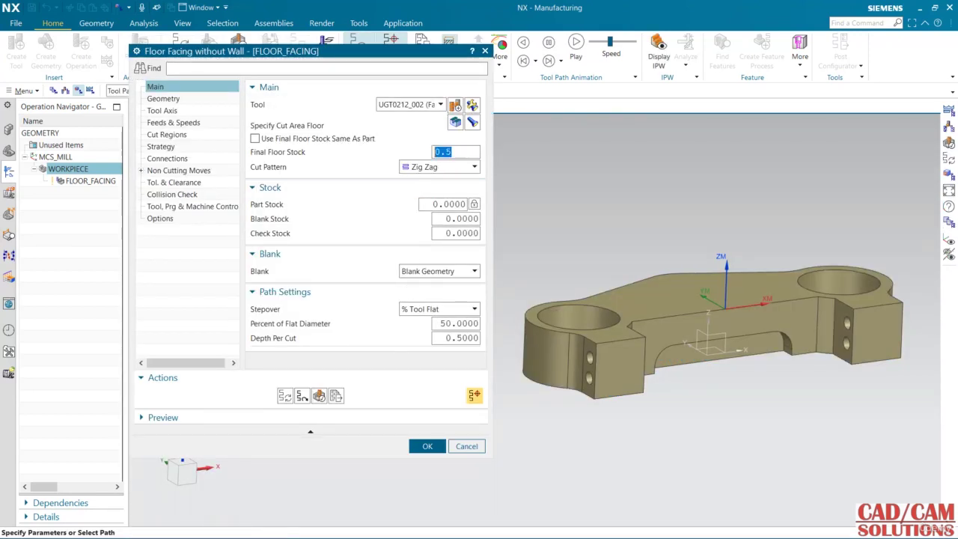
{"action": "left_click", "coordinate": [285, 395]}
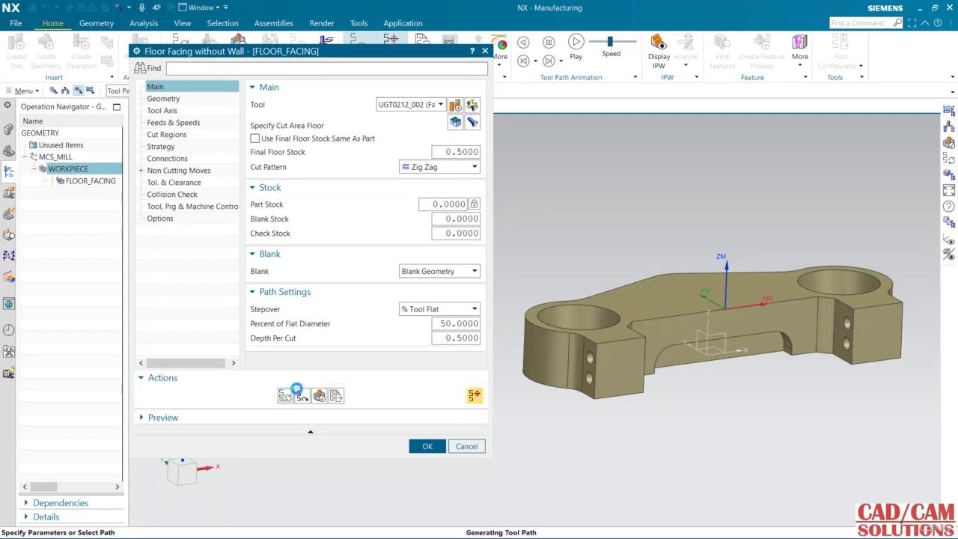
{"action": "middle_click", "coordinate": [325, 349]}
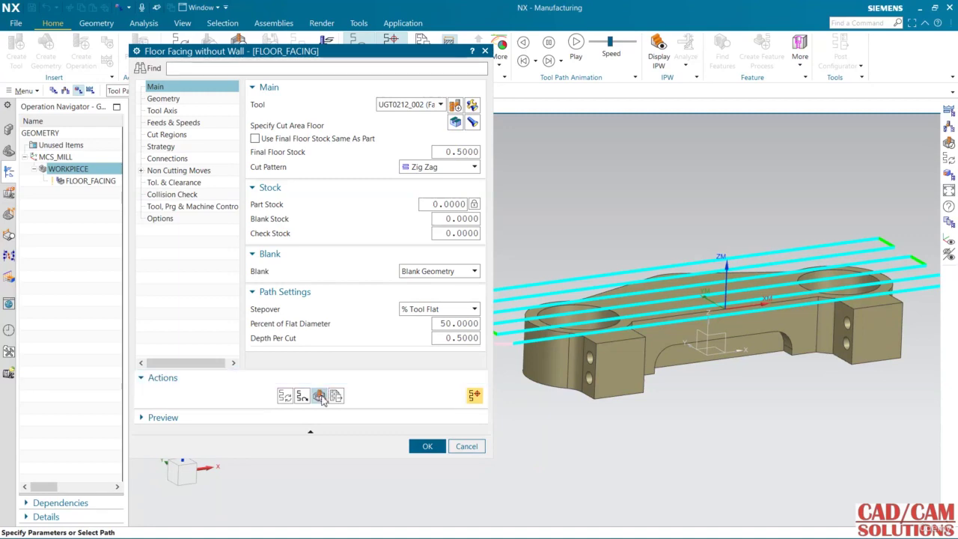
- Play the 3D Dynamic material removal simulation for the tool path with 0.5 floor stock and inspect the machined top face
{"action": "left_click", "coordinate": [320, 396]}
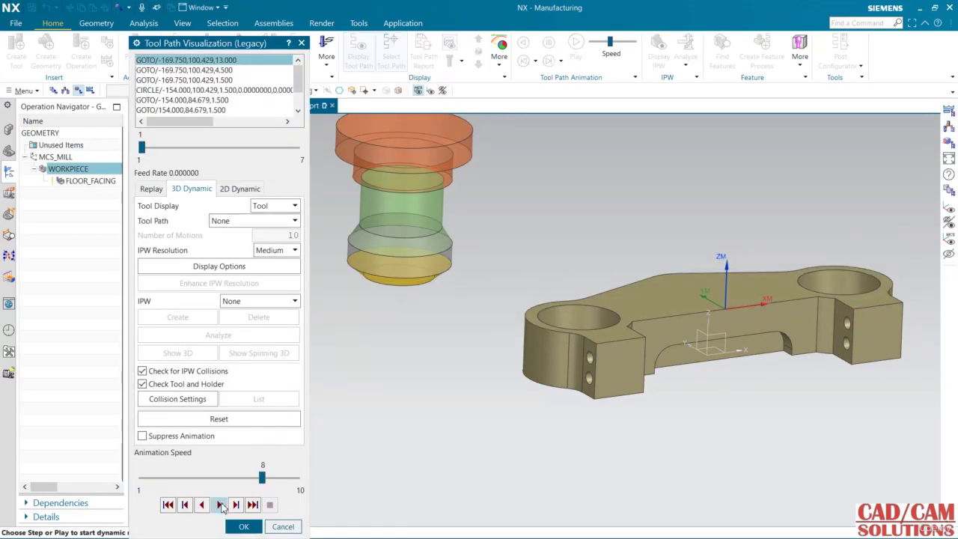
{"action": "left_click", "coordinate": [219, 505]}
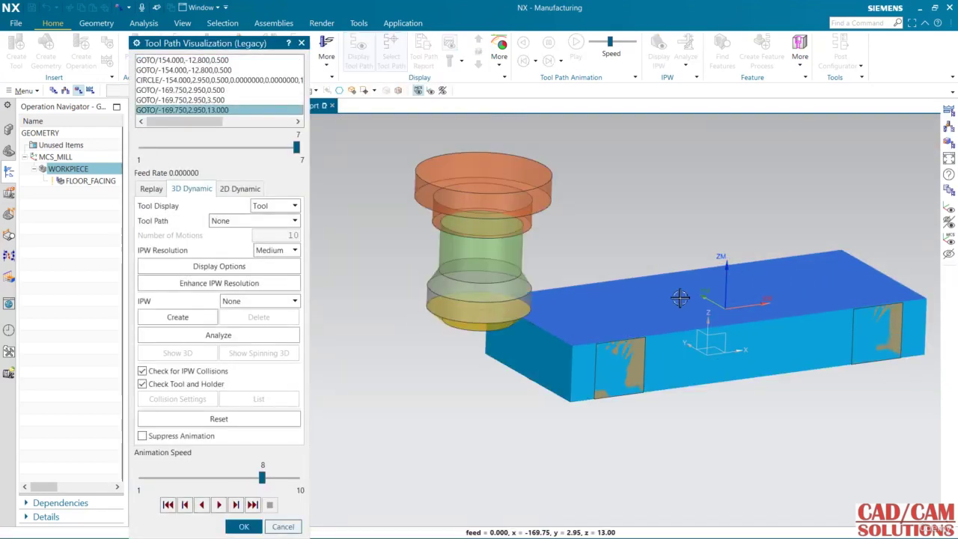
{"action": "scroll", "coordinate": [606, 340], "scroll_direction": "up", "scroll_amount": 5}
{"action": "scroll", "coordinate": [602, 367], "scroll_direction": "down", "scroll_amount": 5}
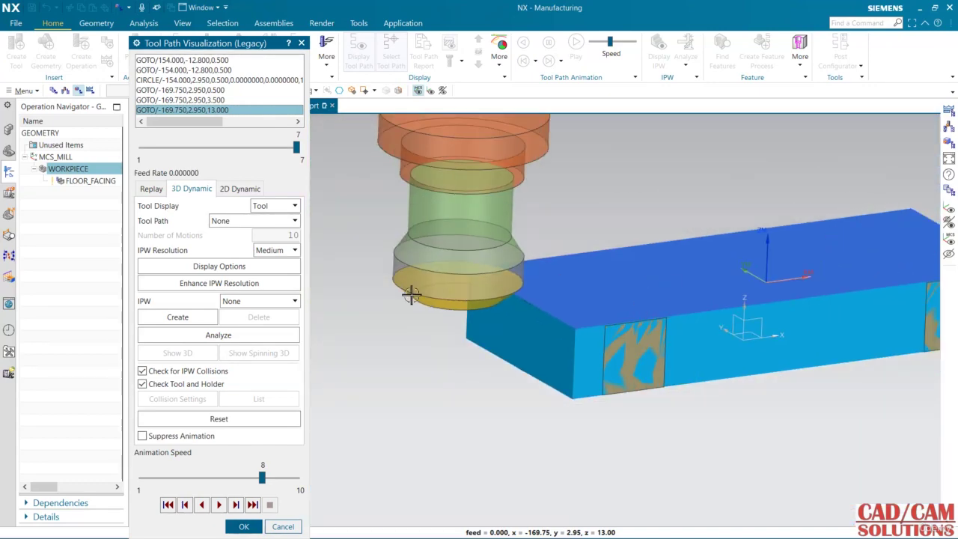
- Analyze the simulated stock by measuring the remaining distance at a point on the top face, and leave the visualization
{"action": "left_click", "coordinate": [219, 339]}
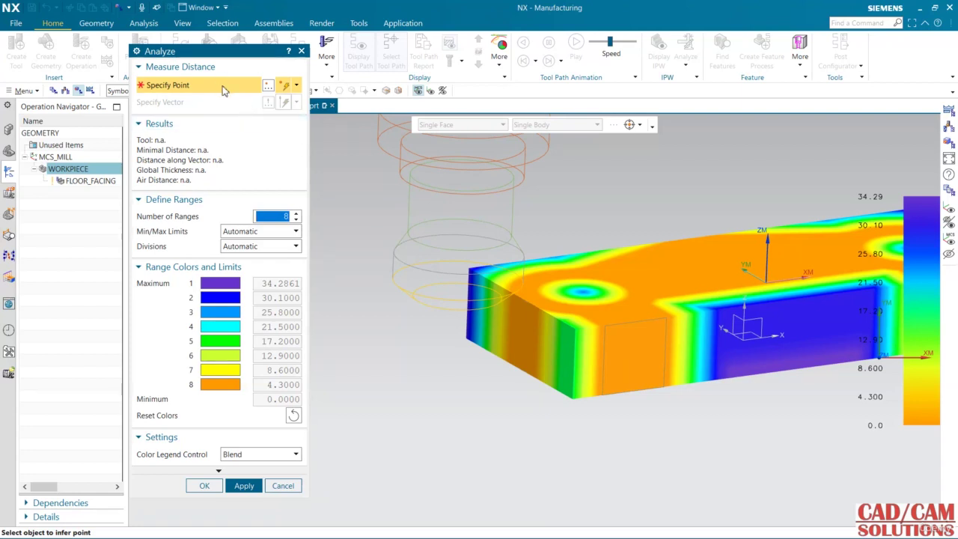
{"action": "left_click", "coordinate": [668, 269]}
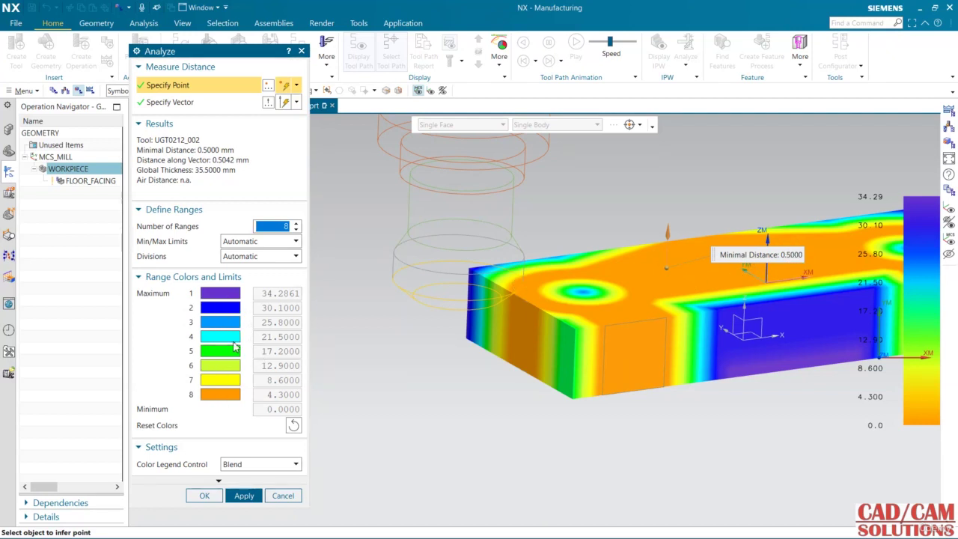
{"action": "left_click", "coordinate": [282, 497]}
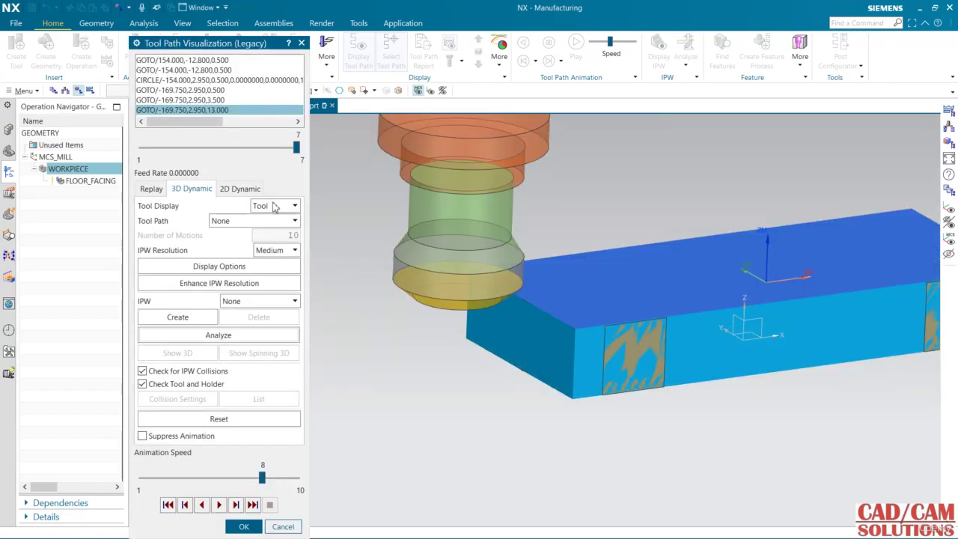
{"action": "left_click", "coordinate": [283, 526]}
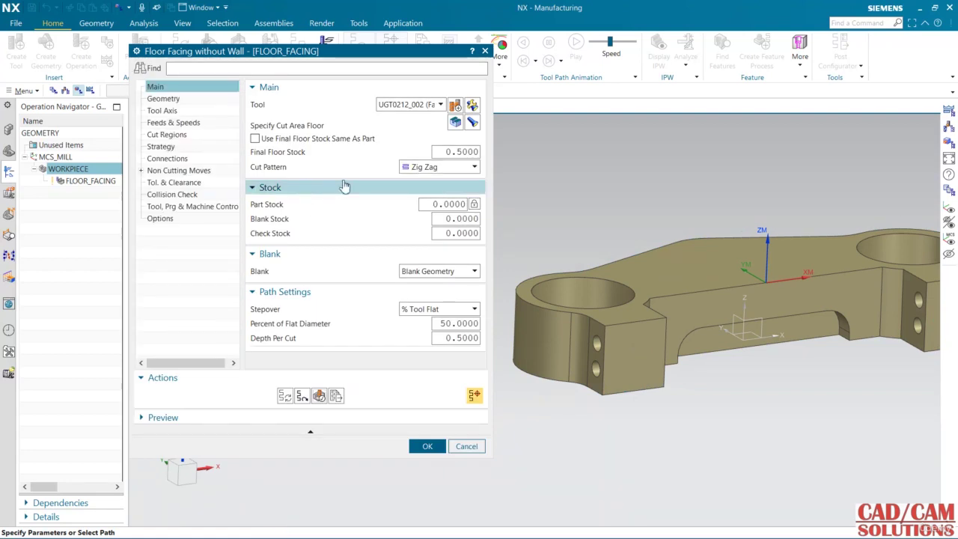
- Set the Final Floor Stock to 0.0 and regenerate the floor facing tool path
{"action": "double_click", "coordinate": [443, 152]}
{"action": "type", "text": "0.0"}
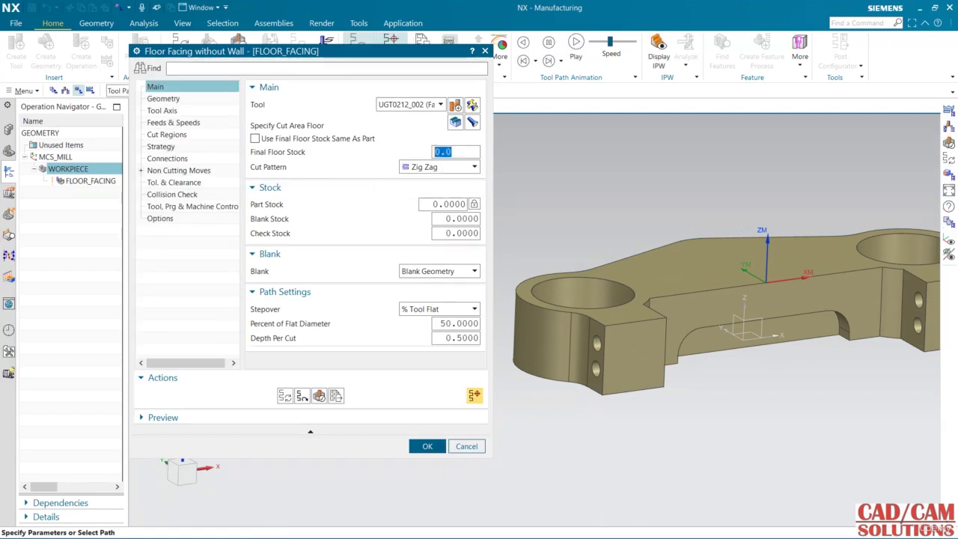
{"action": "left_click", "coordinate": [284, 397]}
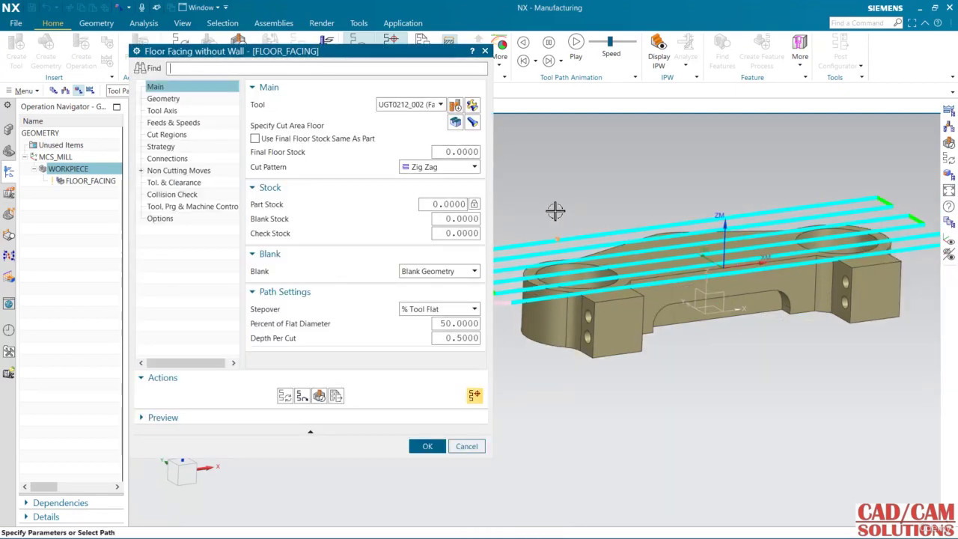
{"action": "mouse_move", "coordinate": [556, 210]}
{"action": "middle_mouse_down"}
{"action": "mouse_move", "coordinate": [566, 220]}
{"action": "mouse_move", "coordinate": [571, 209]}
{"action": "mouse_move", "coordinate": [552, 227]}
{"action": "middle_mouse_up"}
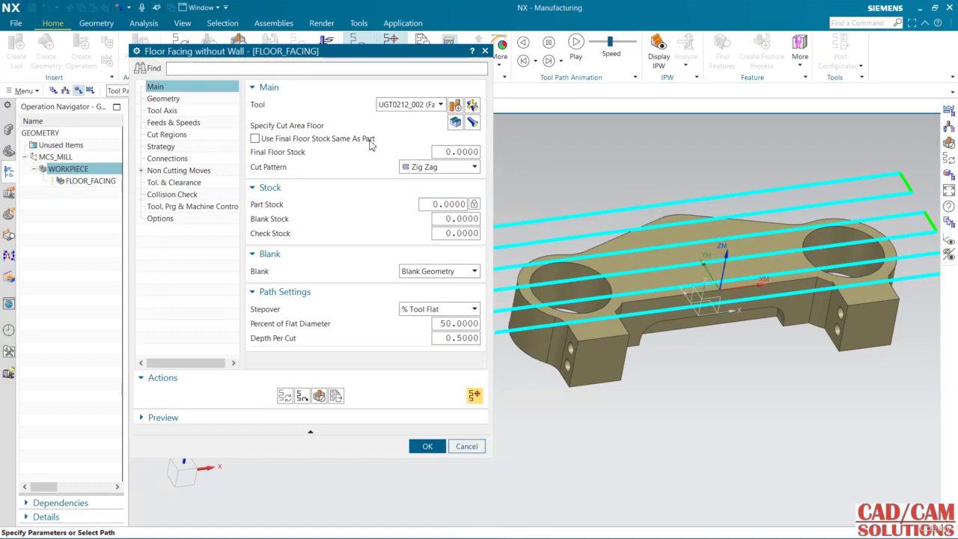
- Review the operation's advanced geometry, tool axis and open-area coolant type settings
{"action": "left_click", "coordinate": [165, 99]}
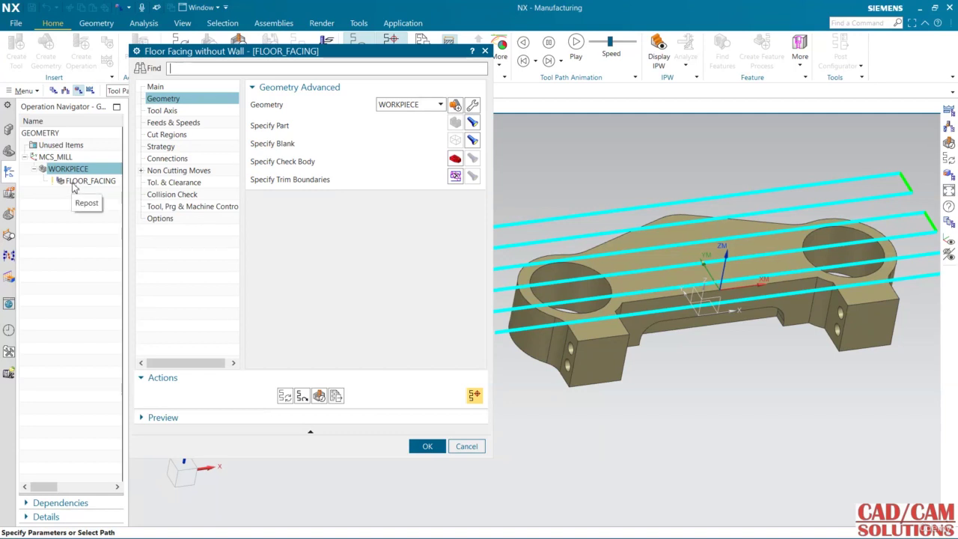
{"action": "left_click", "coordinate": [164, 112]}
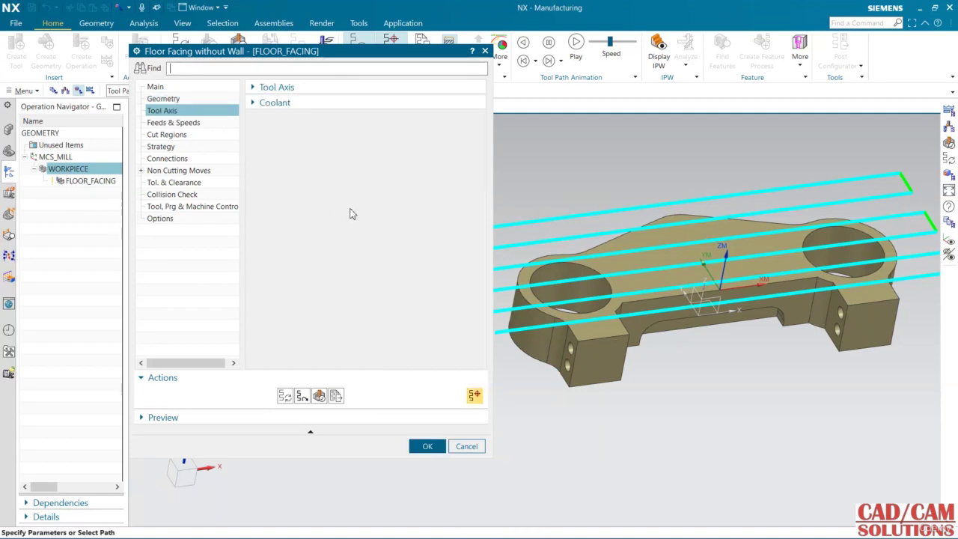
{"action": "left_click", "coordinate": [277, 88]}
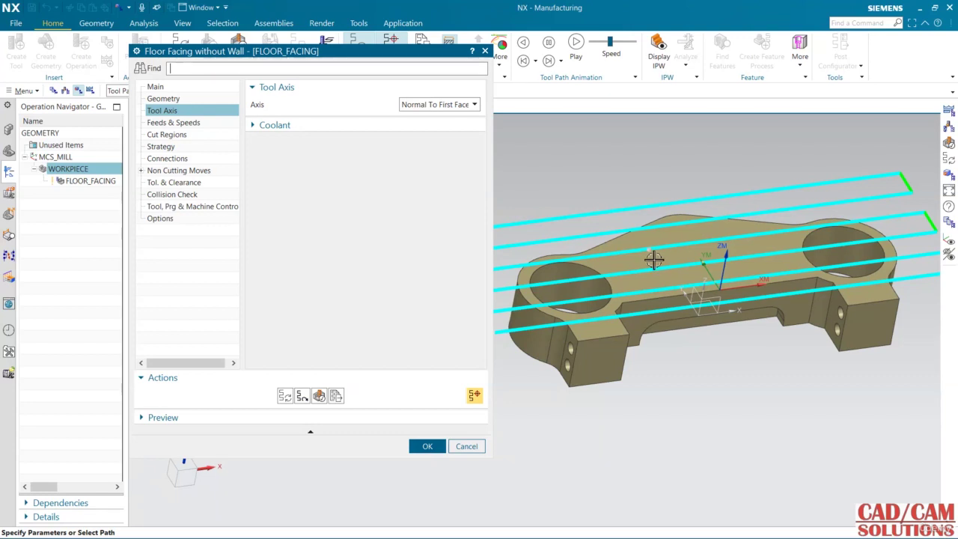
{"action": "left_click", "coordinate": [277, 127]}
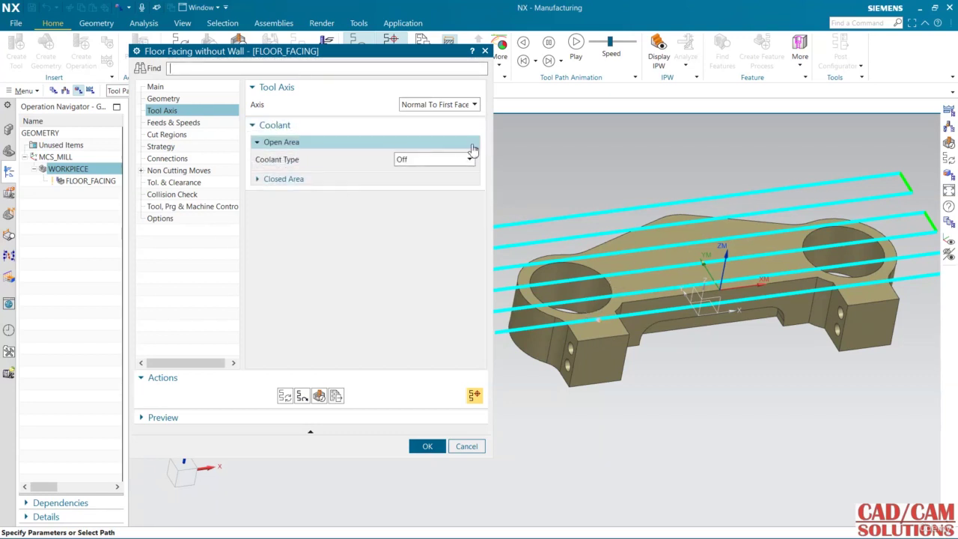
{"action": "left_click", "coordinate": [438, 160]}
{"action": "left_click", "coordinate": [438, 159]}
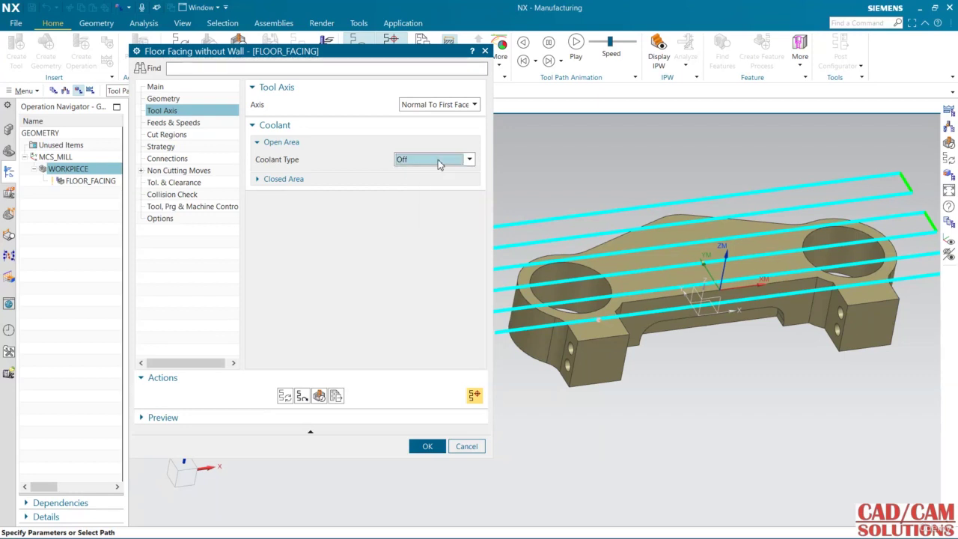
{"action": "left_click", "coordinate": [274, 125]}
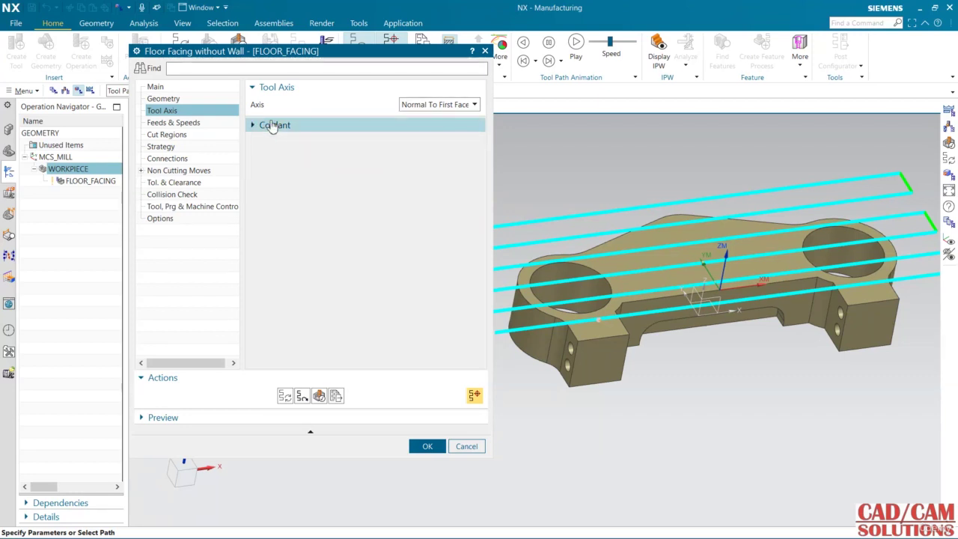
- Check the operation's Feeds & Speeds and Cut Regions settings, and accept the floor facing operation
{"action": "left_click", "coordinate": [189, 129]}
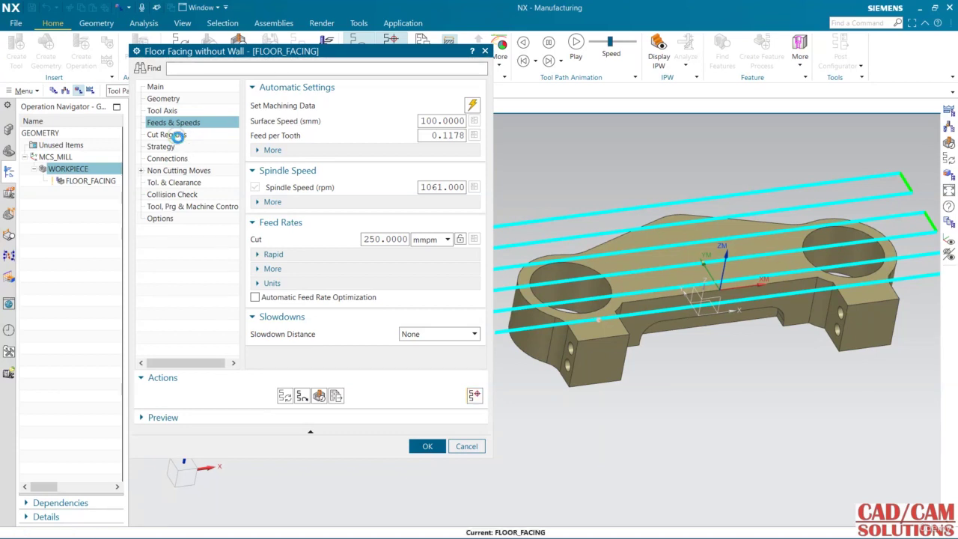
{"action": "left_click", "coordinate": [178, 139]}
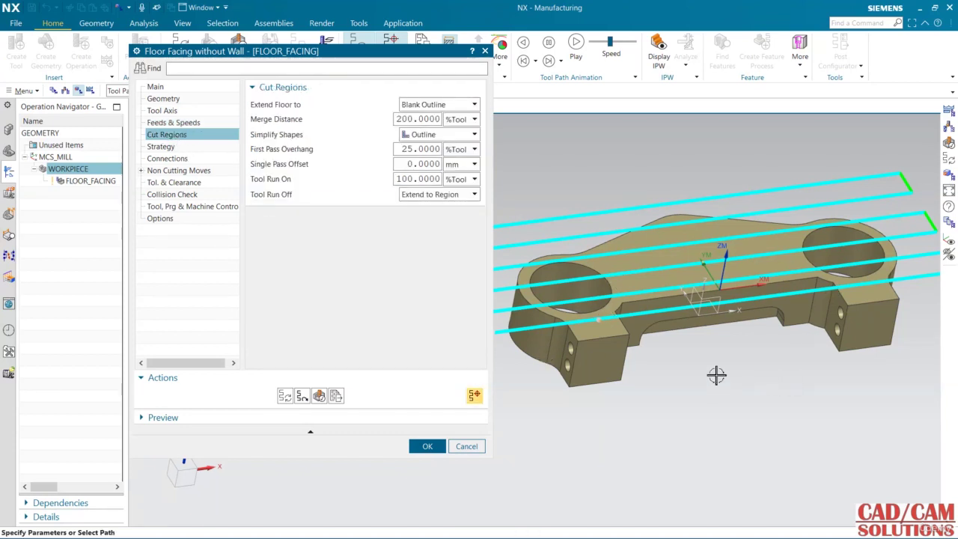
{"action": "scroll", "coordinate": [714, 372], "scroll_direction": "down", "scroll_amount": 2}
{"action": "scroll", "coordinate": [655, 355], "scroll_direction": "up", "scroll_amount": 1}
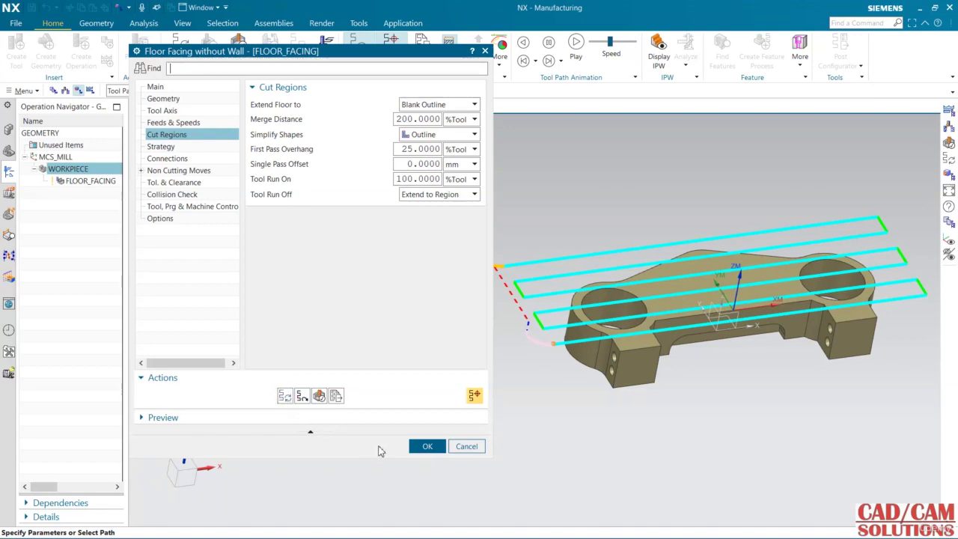
{"action": "left_click", "coordinate": [424, 448]}
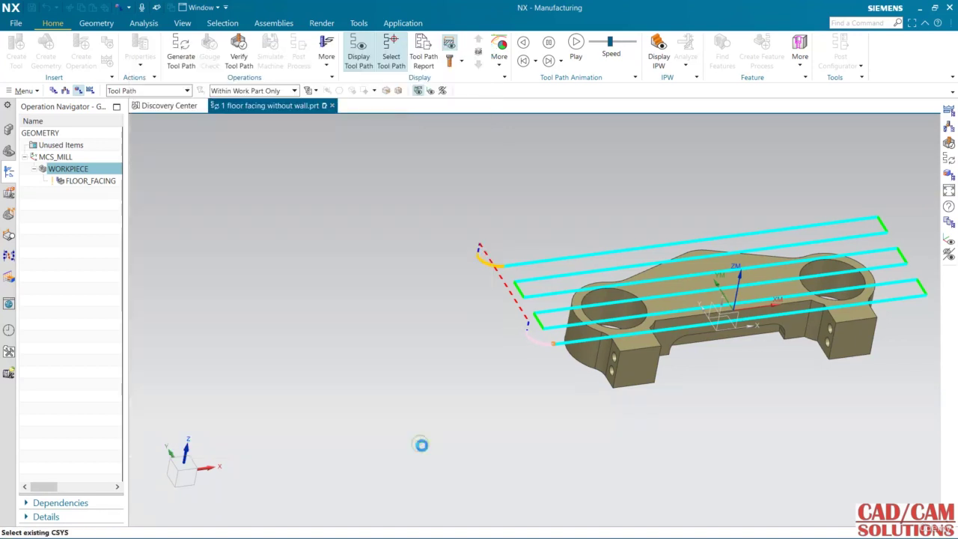
{"action": "middle_click_drag", "start_coordinate": [471, 200], "coordinate": [507, 191]}
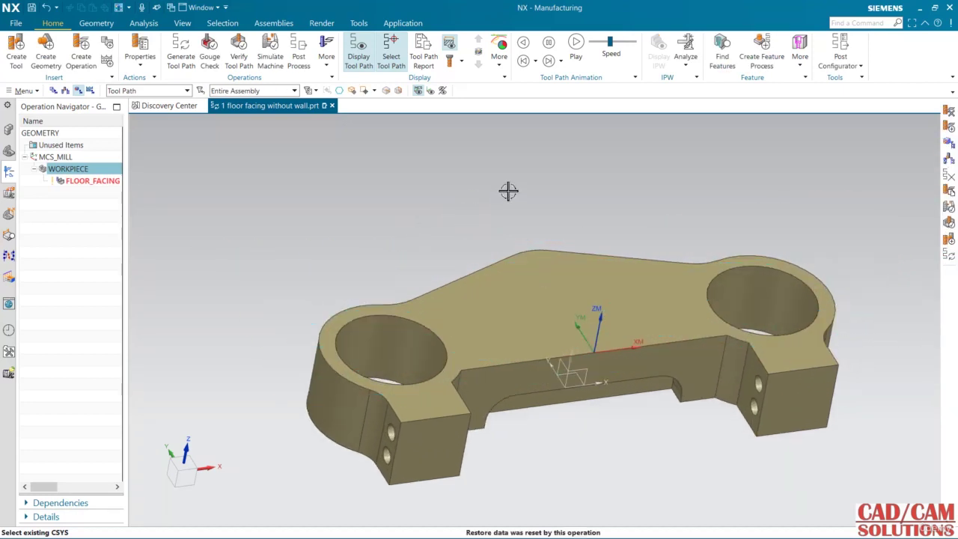